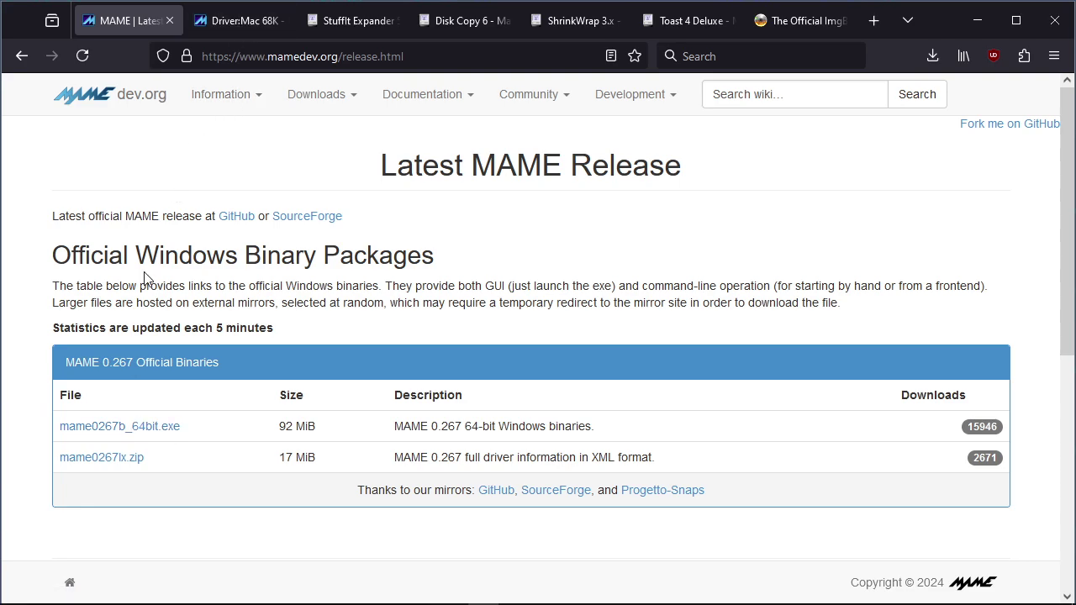
Review the MAMEDEV wiki's Mac 68K Quickstart images, then switch to the StuffIt Expander 5.5 page
left_click(239, 20)
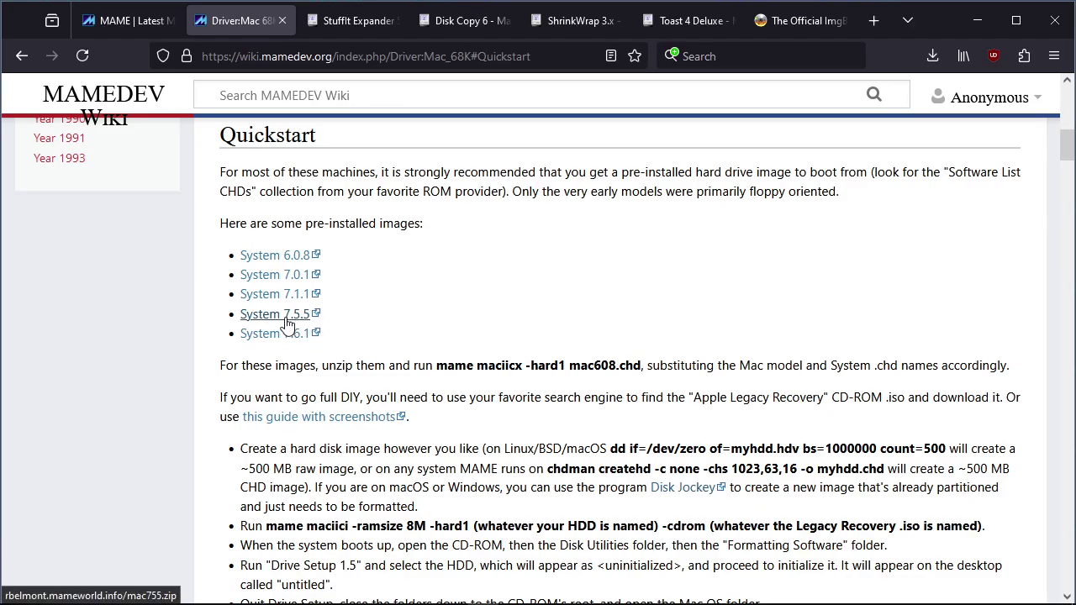
left_click(273, 56)
left_click(790, 337)
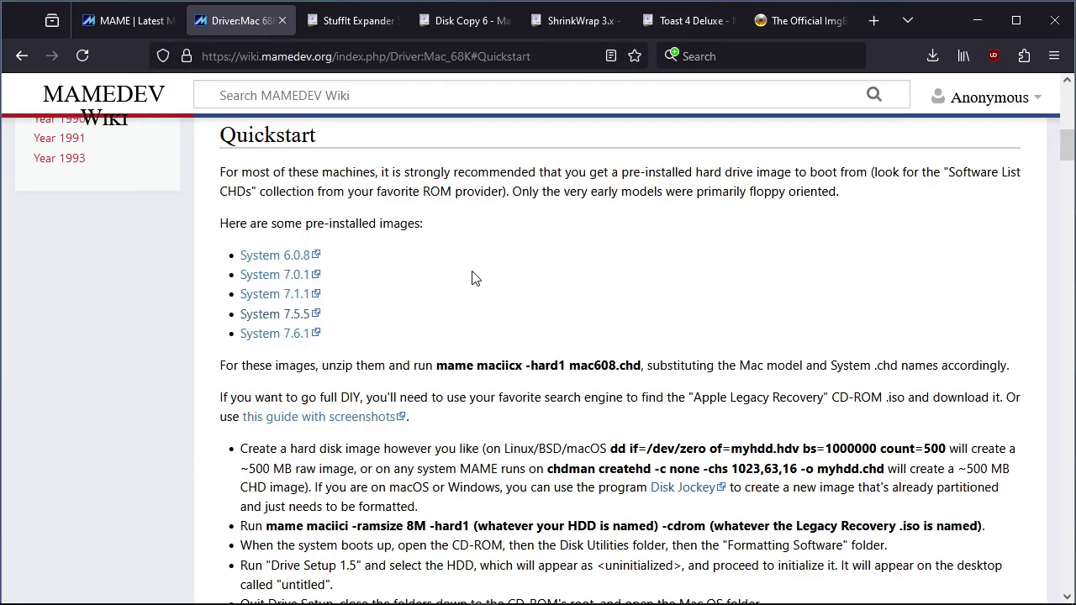
left_click(357, 27)
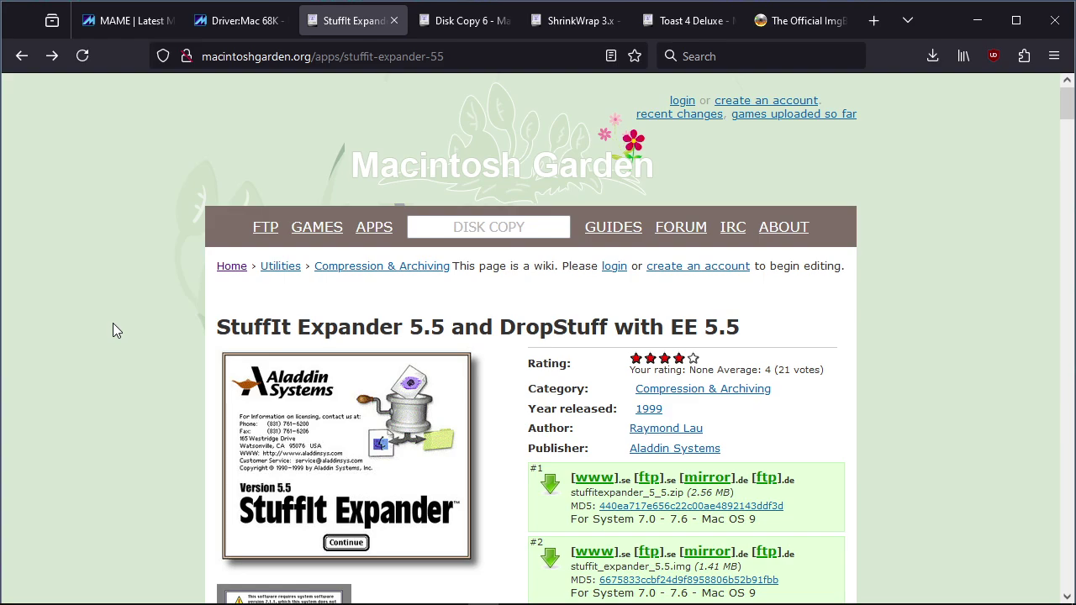
Scroll to download entry #5 and highlight the .dsk extension of StuffItExpander55.dsk
scroll(130, 364, "down", 1)
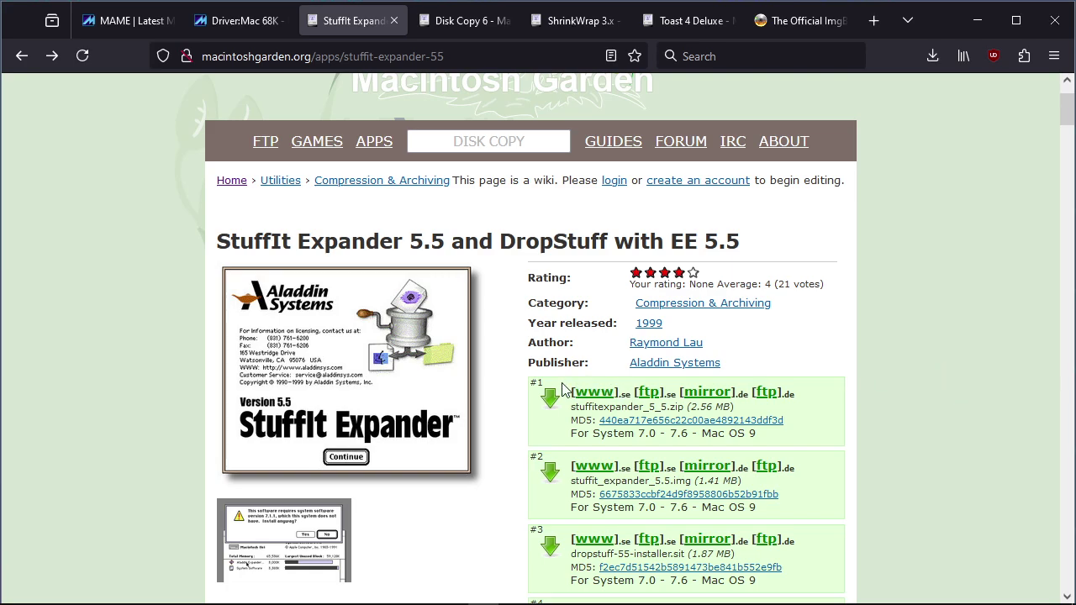
scroll(942, 389, "down", 2)
scroll(961, 380, "down", 5)
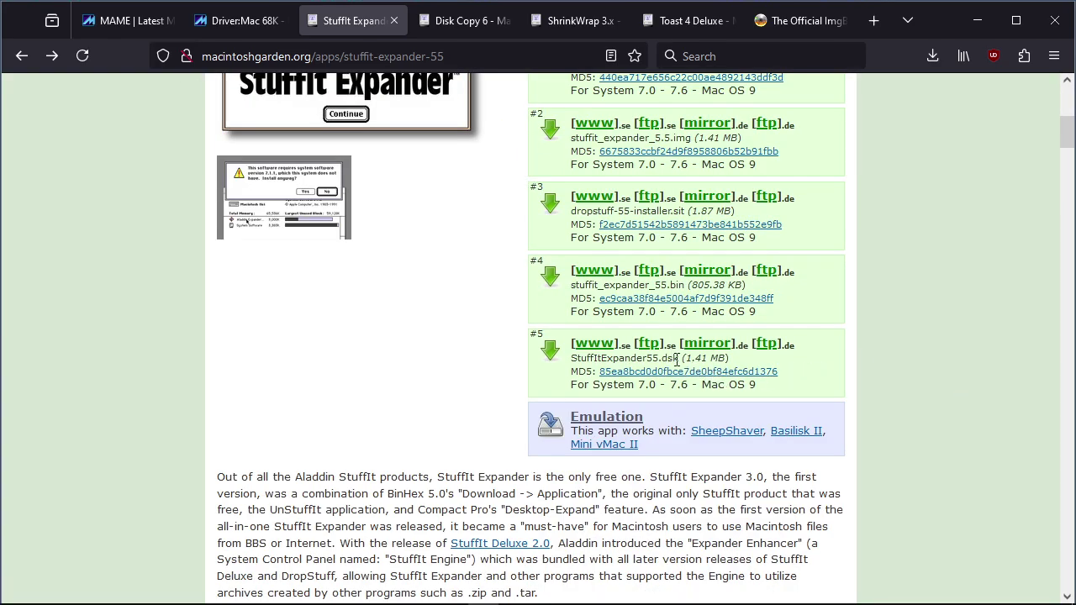
double_click(670, 357)
left_click(659, 359, "shift")
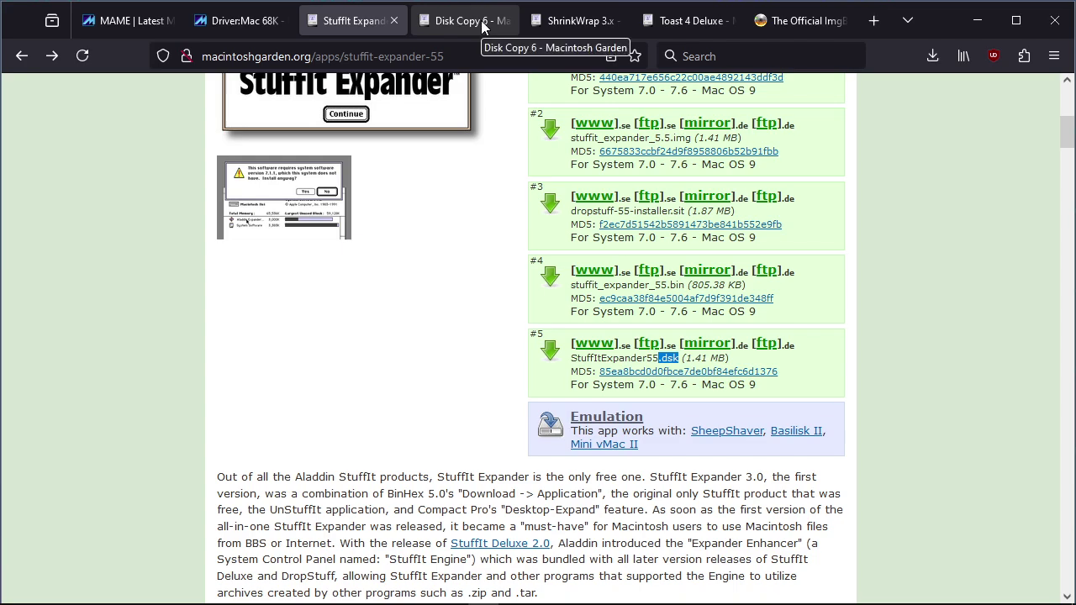
Show the official ImgBurn download page listing v2.5.8.0 and its mirrors
left_click(791, 20)
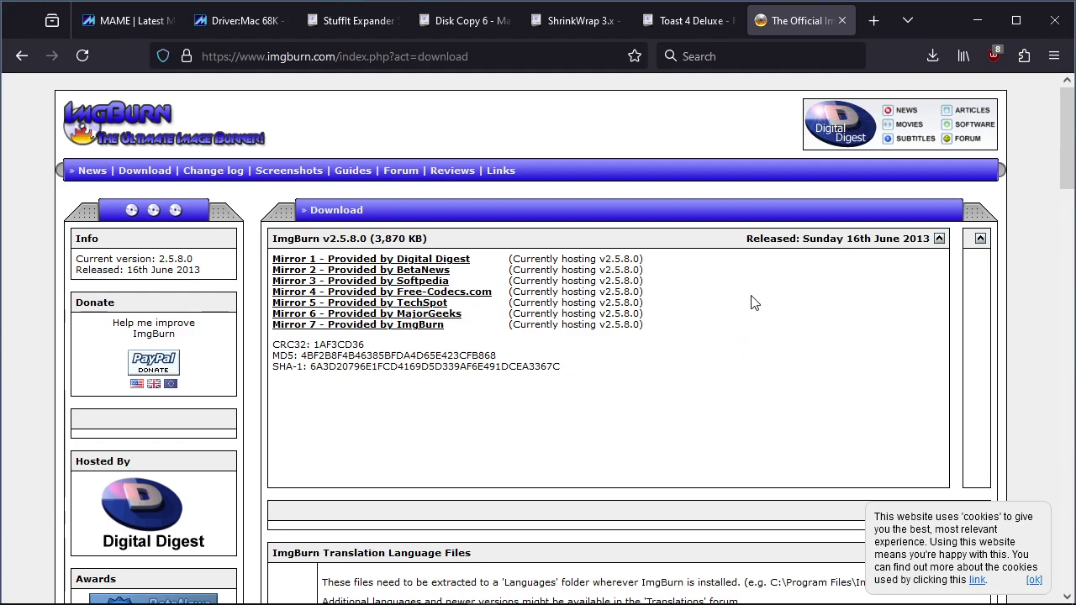
Hide Firefox and open the mame0267b_64bit\sl\mac_hdd folder in File Explorer
left_click(977, 20)
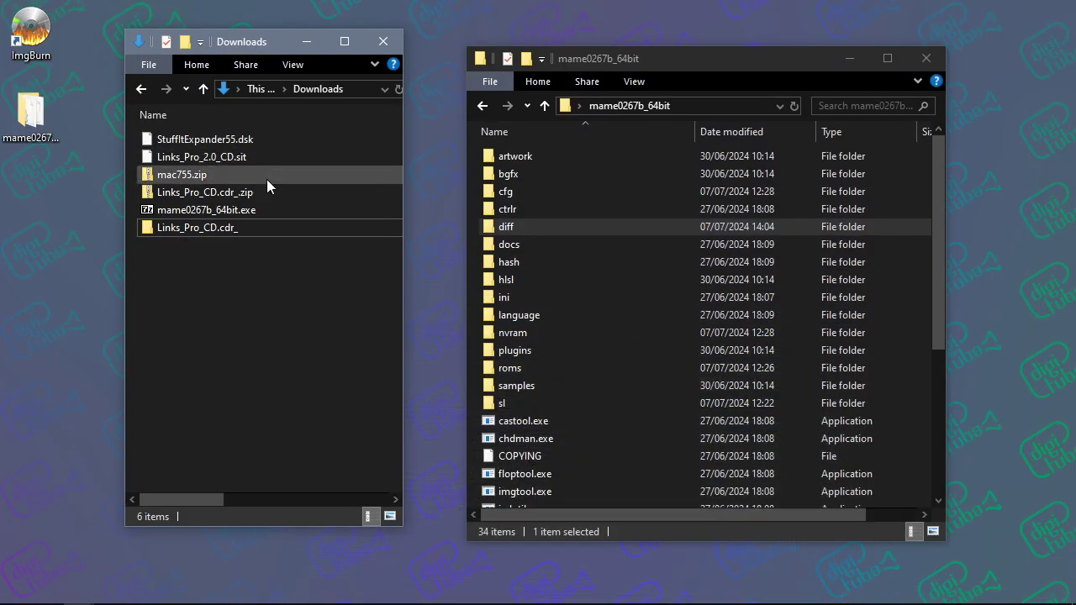
left_click(174, 211)
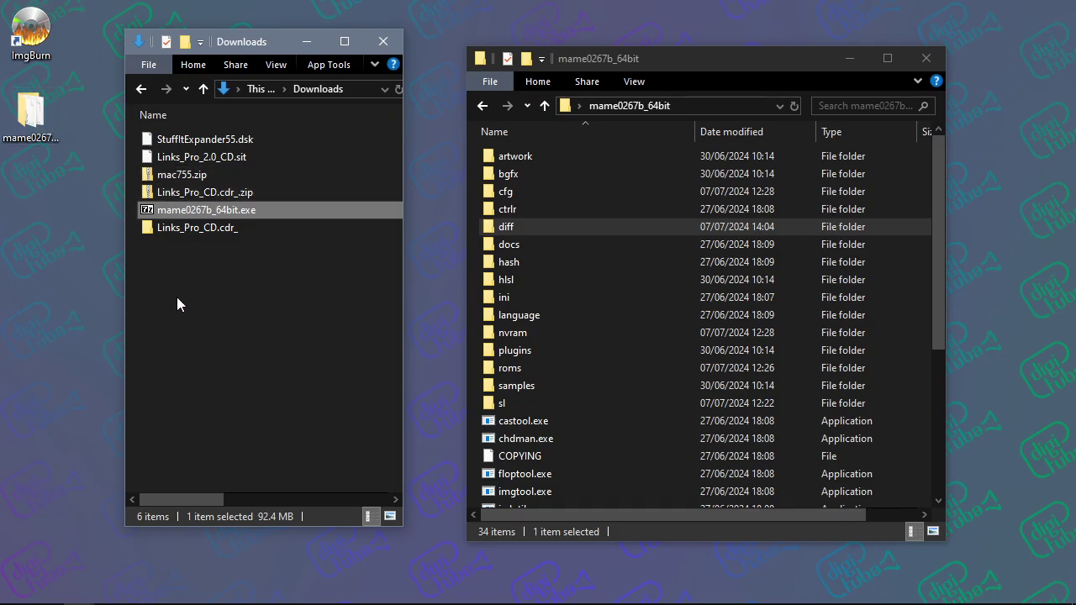
left_click(177, 297)
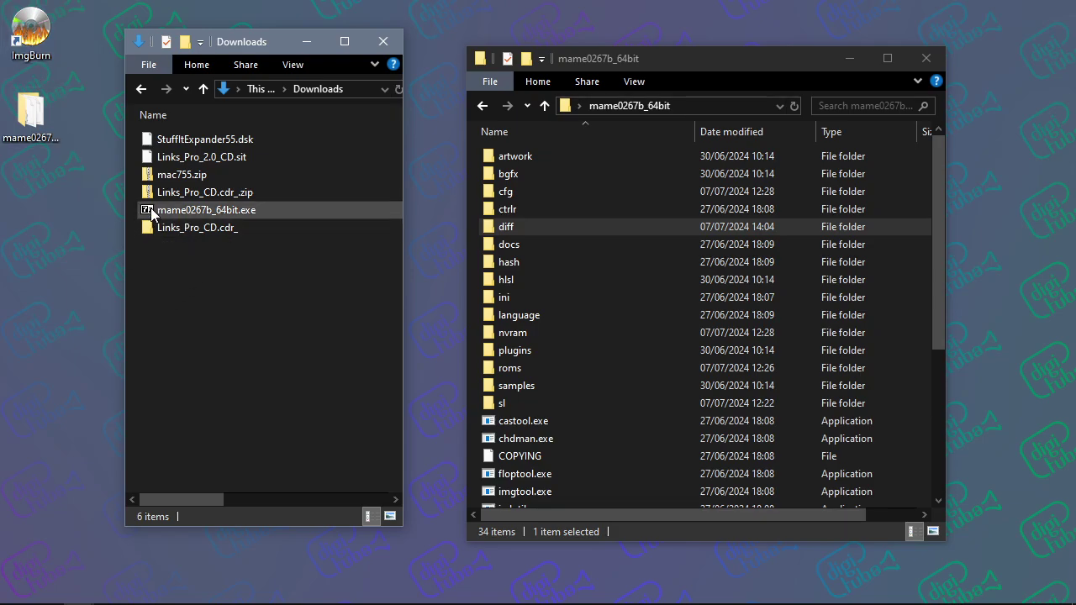
left_click(222, 175)
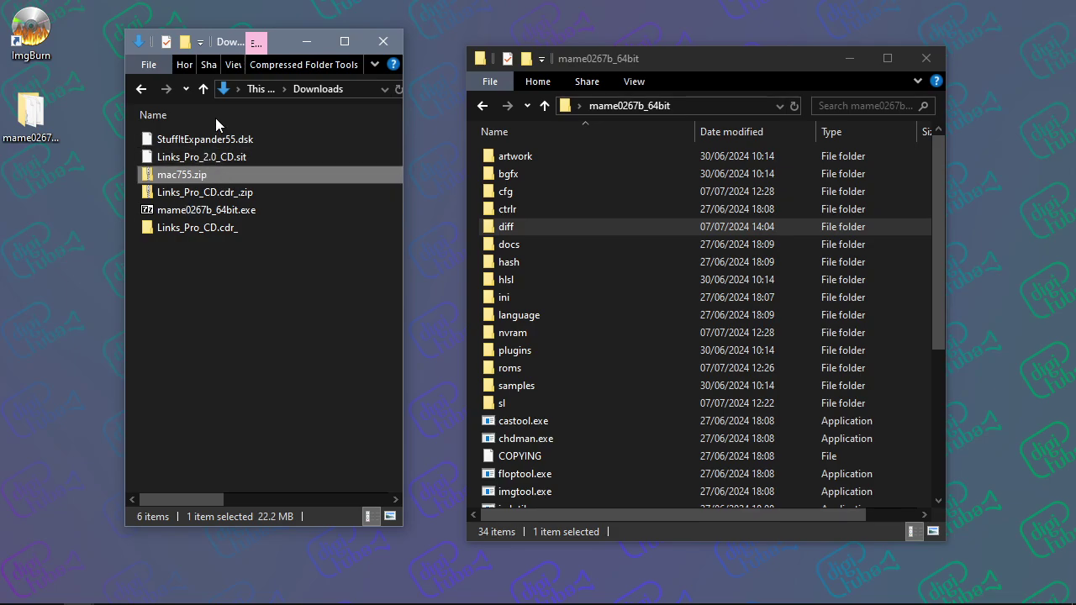
left_click(224, 289)
double_click(8, 130)
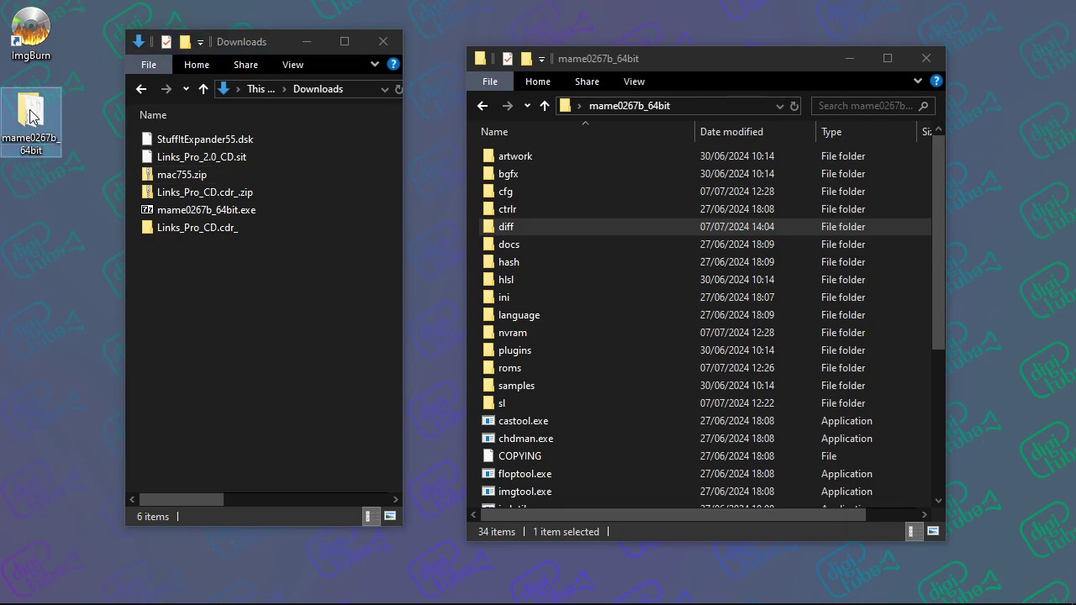
left_click(520, 408)
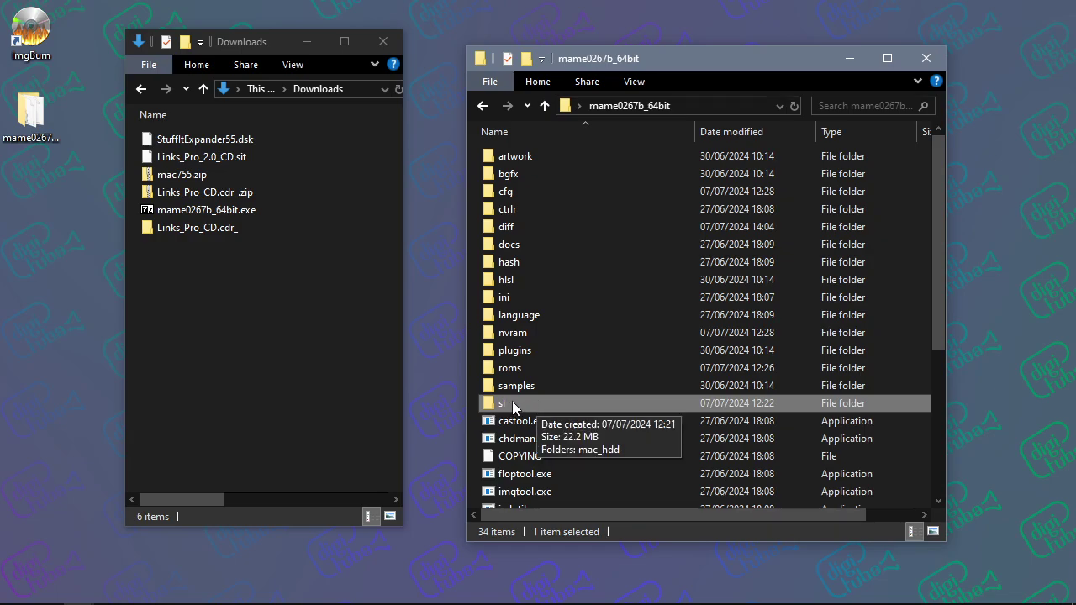
double_click(512, 402)
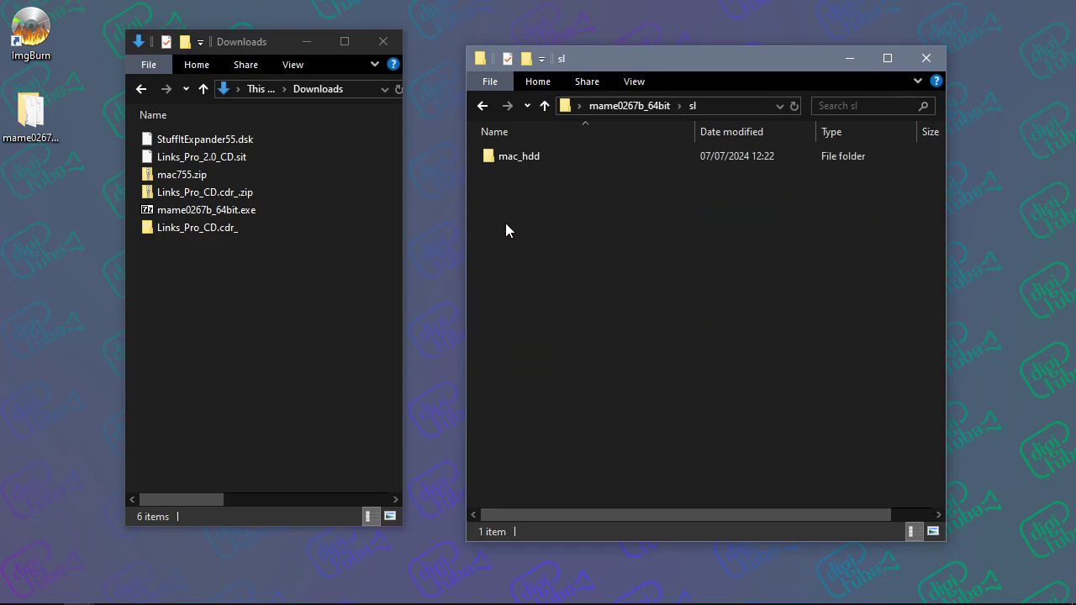
left_click(508, 155)
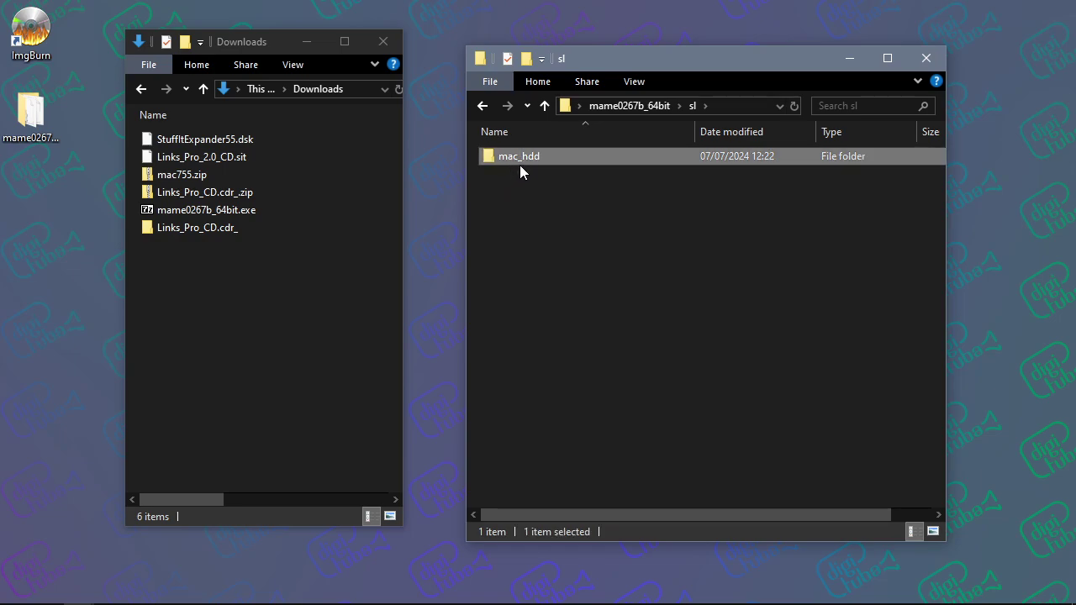
double_click(539, 160)
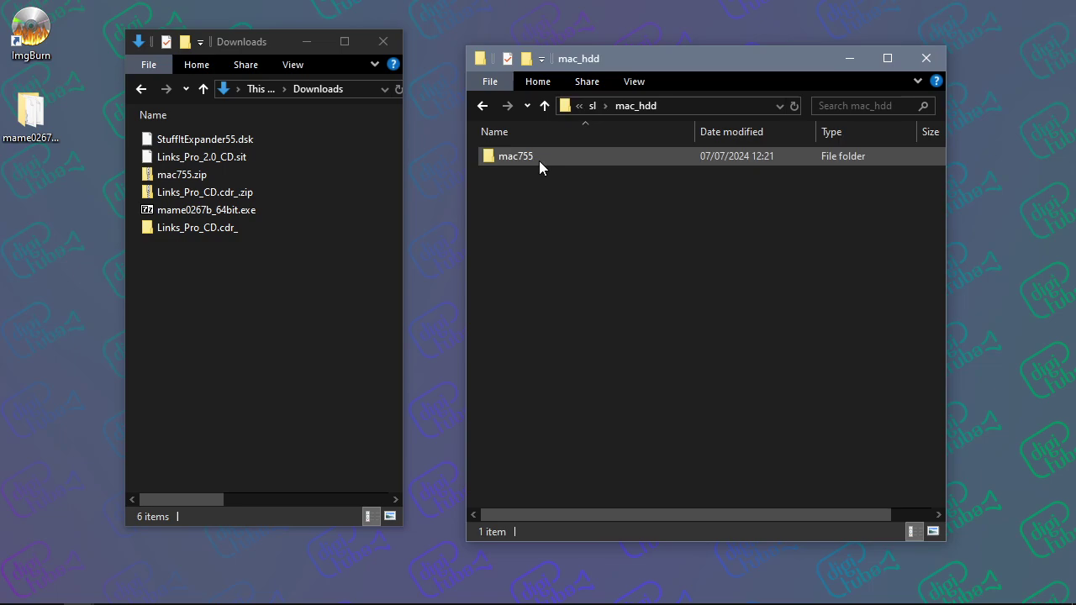
Extract mac755.zip with 7-Zip and compare it with mac_hdd's mac755 folder
right_click(192, 175)
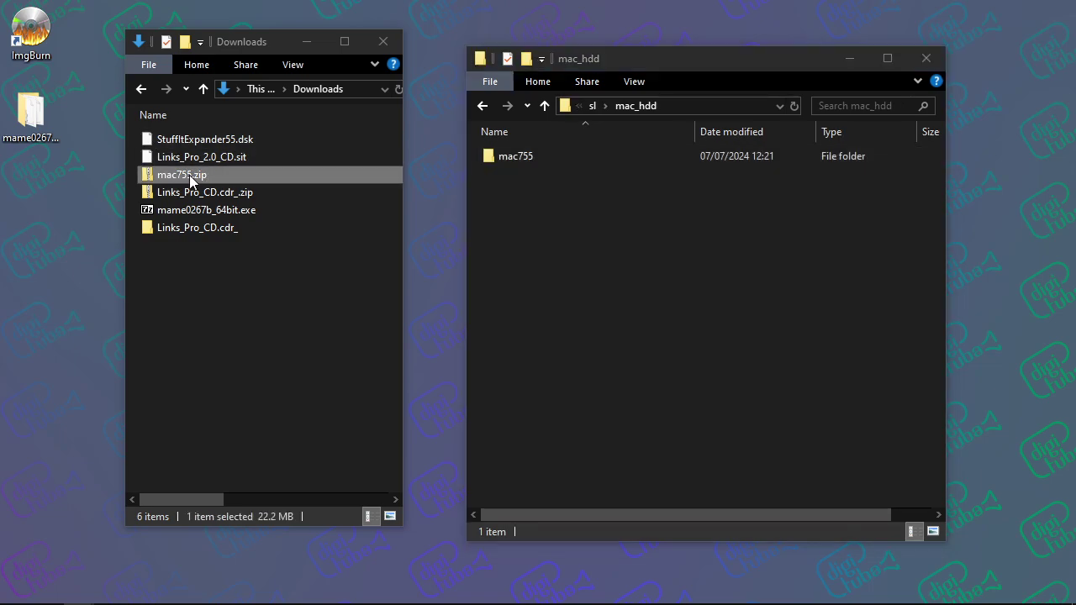
mouse_move(235, 252)
left_click(488, 324)
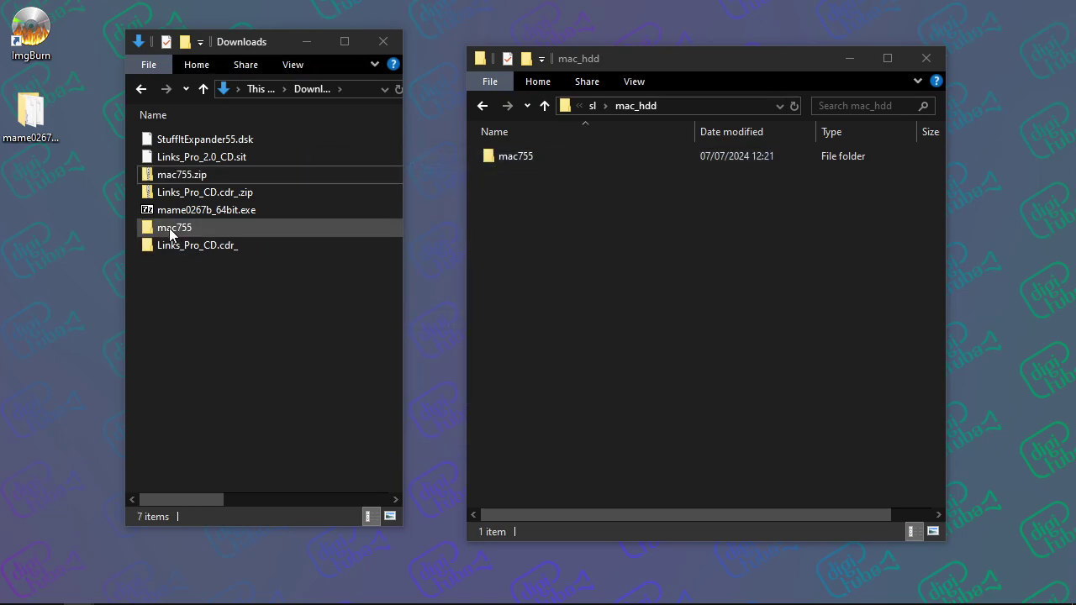
double_click(171, 227)
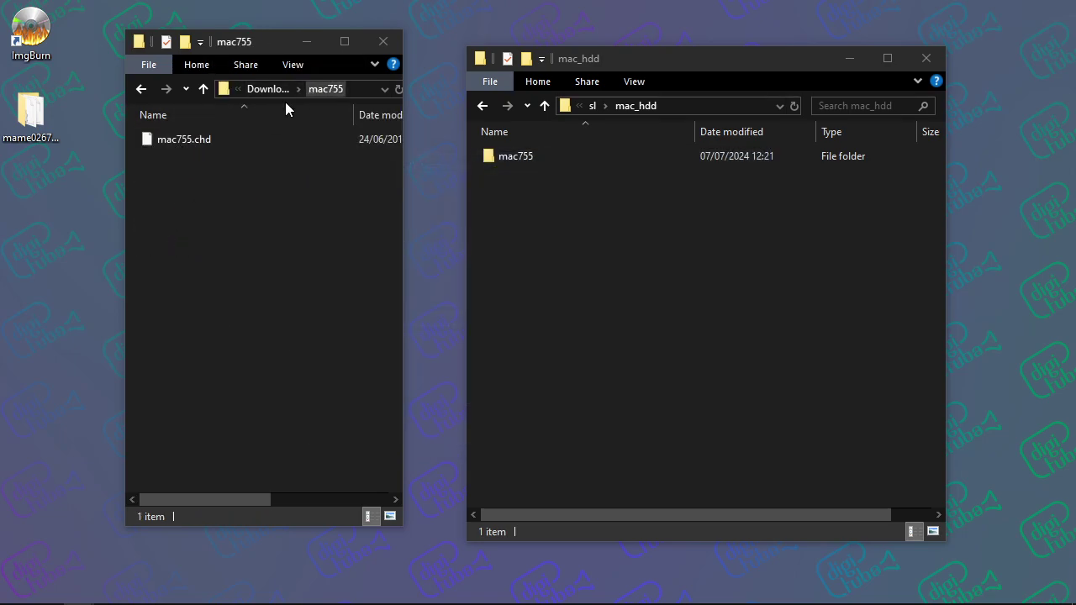
double_click(516, 158)
Delete the extracted mac755 folder from Downloads and return to mame0267b_64bit
left_click(635, 106)
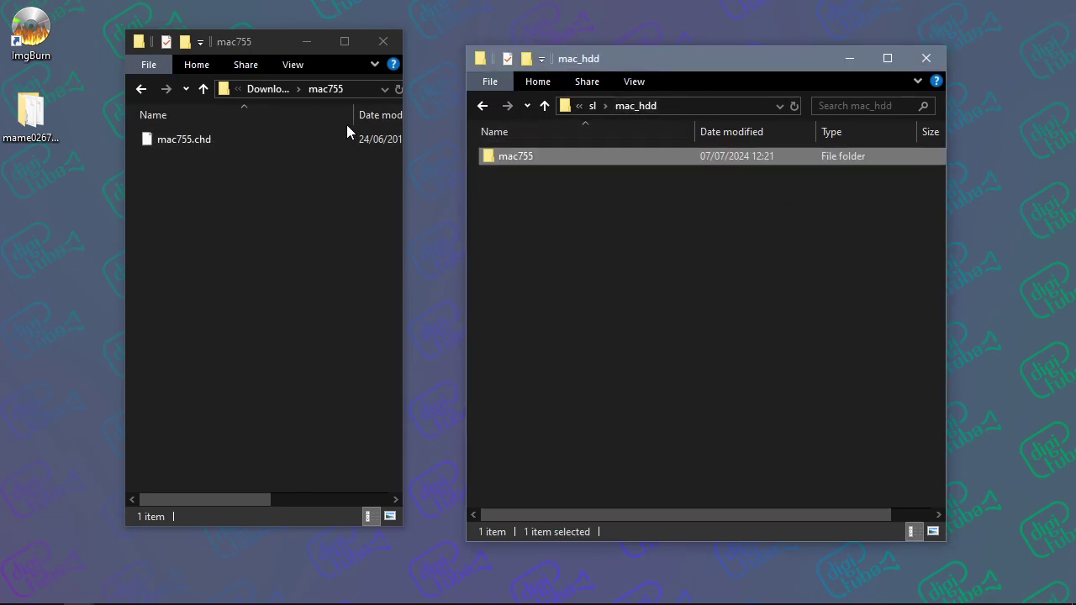
left_click(284, 91)
left_click(188, 224)
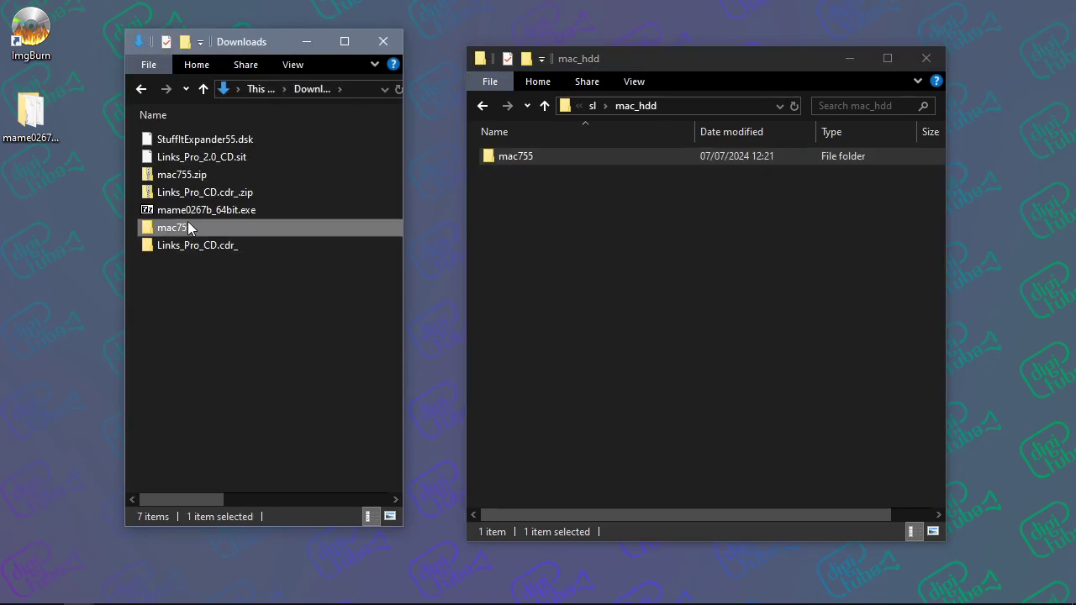
key("Delete")
left_click(672, 224)
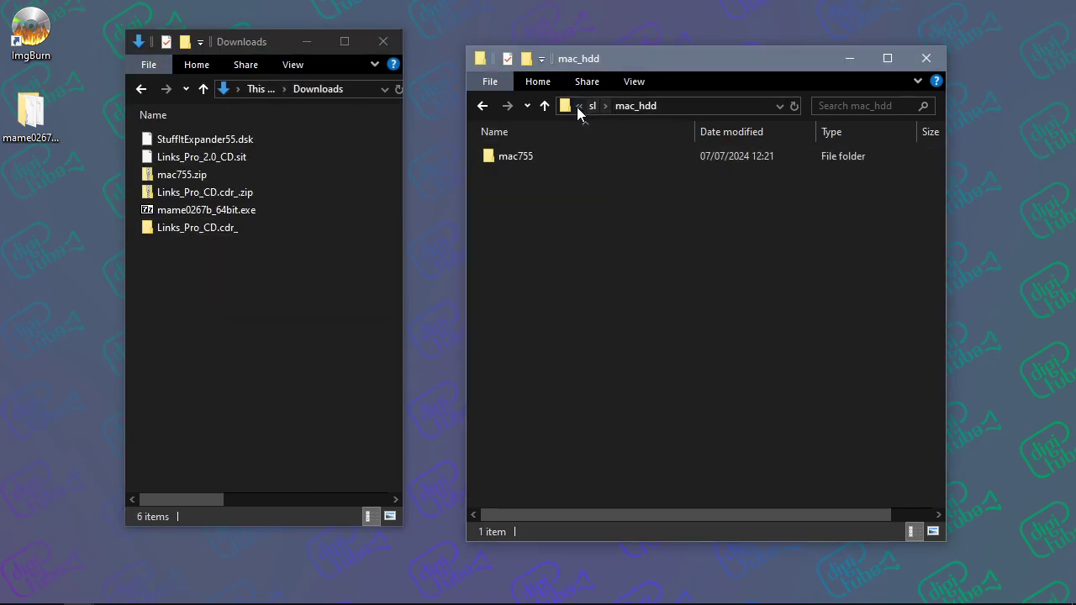
left_click(578, 106)
left_click(584, 125)
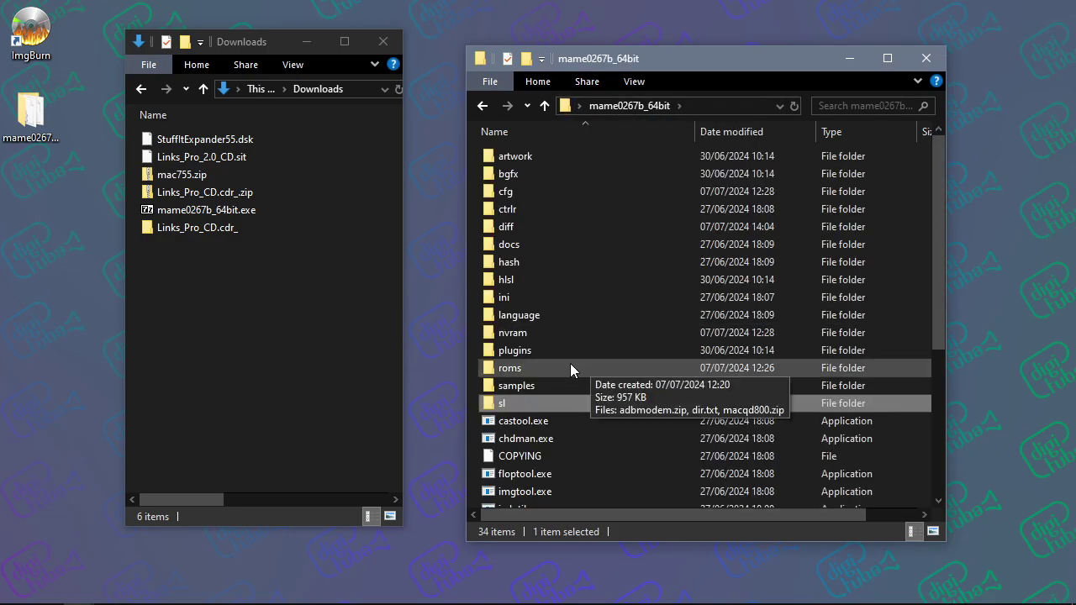
Inspect macqd800.zip and adbmodem.zip in the roms folder
double_click(527, 370)
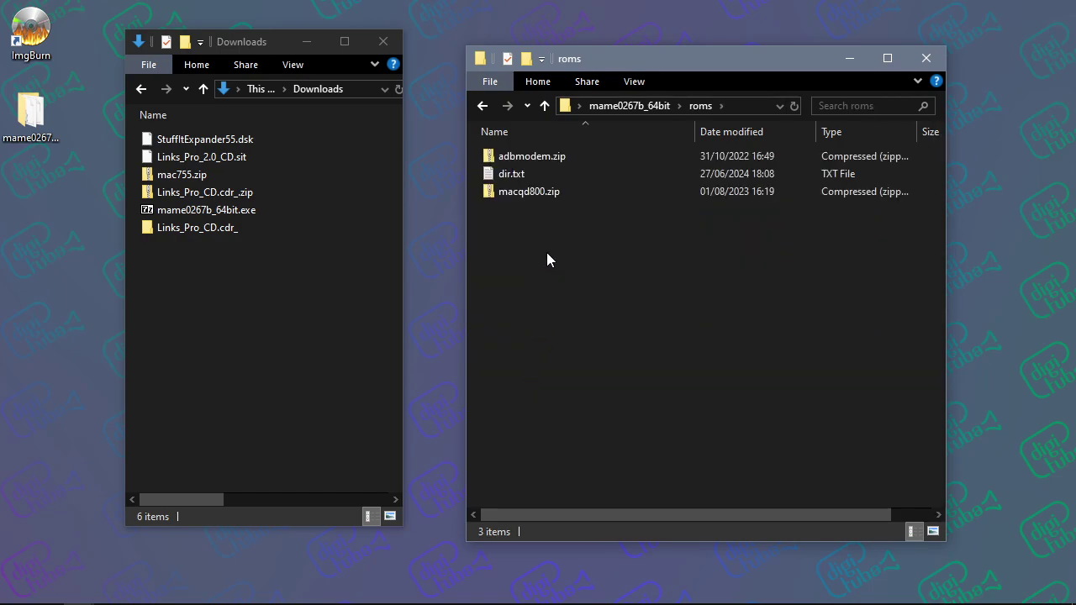
left_click(543, 192)
left_click(540, 158)
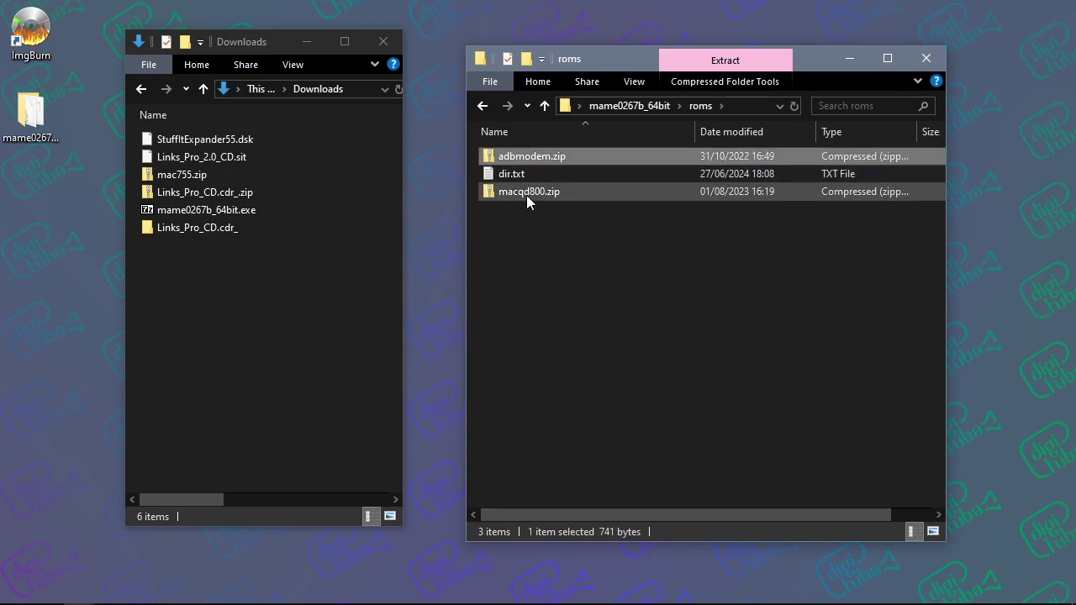
left_click(526, 193)
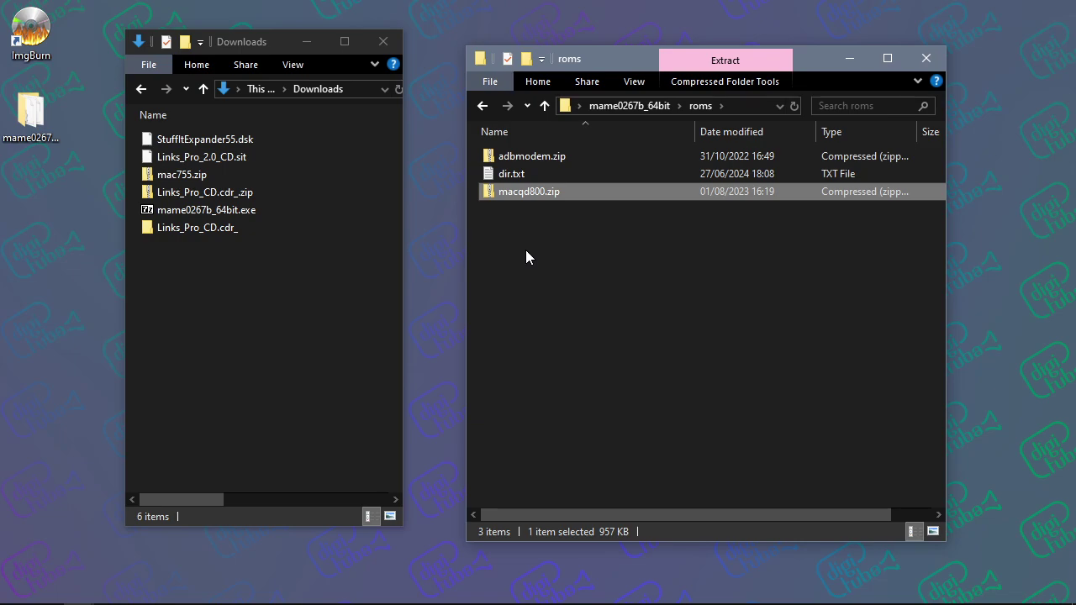
left_click(525, 250)
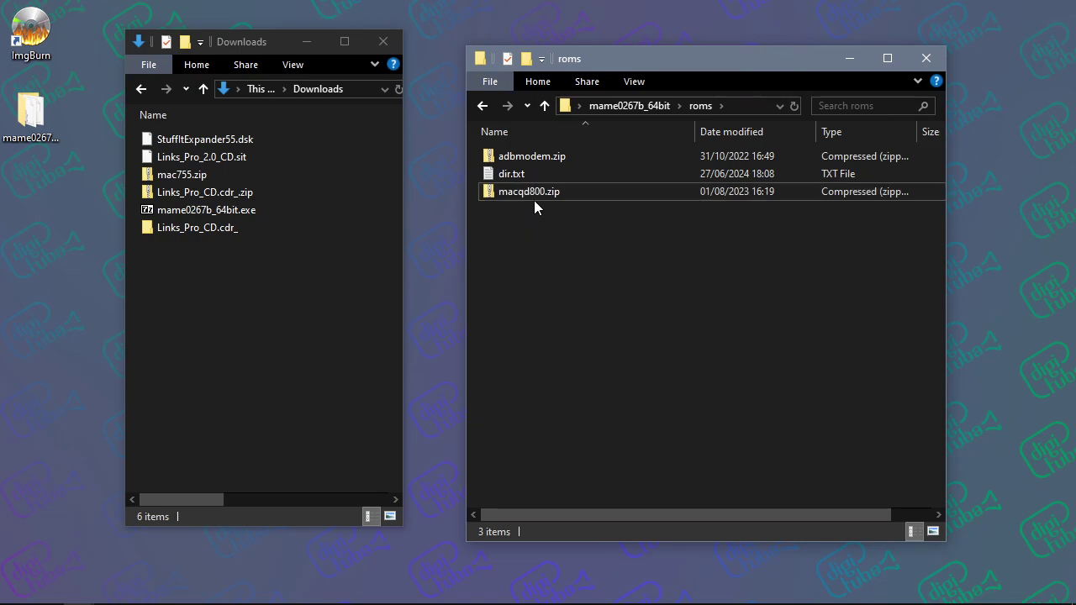
left_click(533, 159)
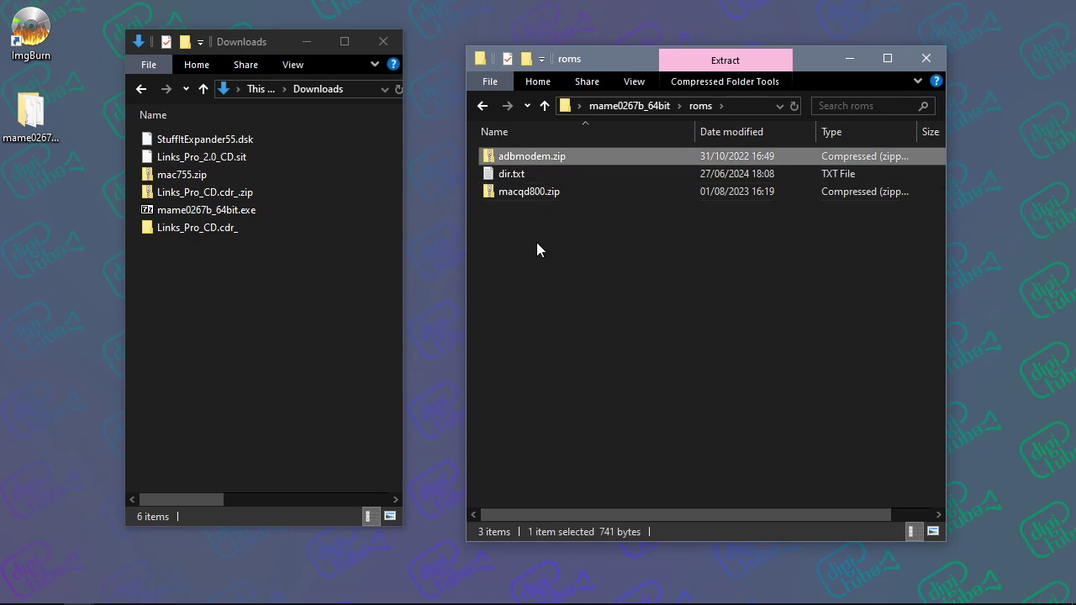
left_click(533, 234)
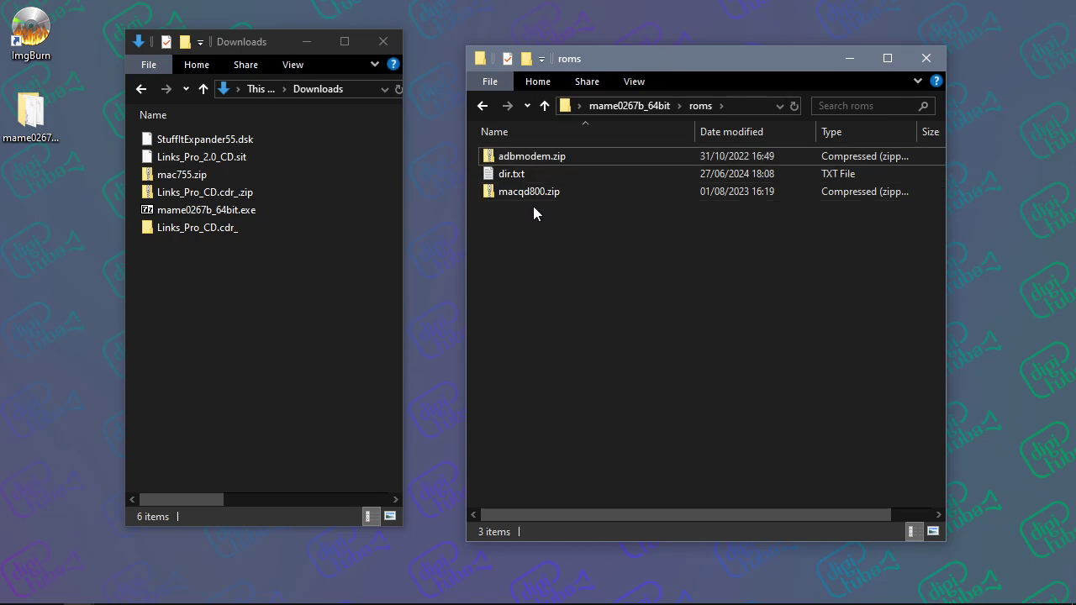
left_click(533, 193)
left_click(532, 225)
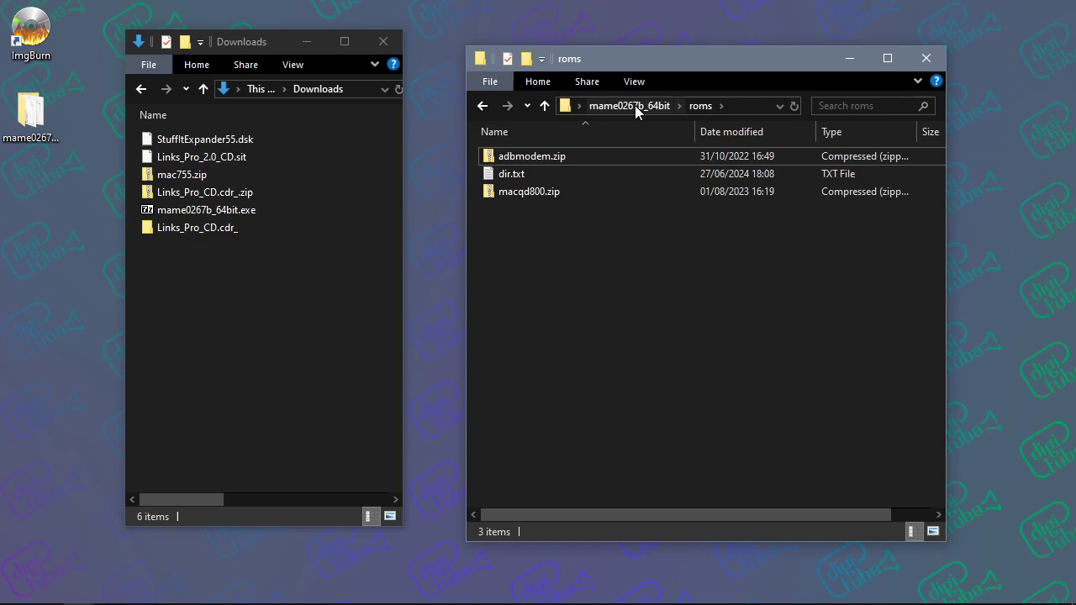
left_click(547, 156)
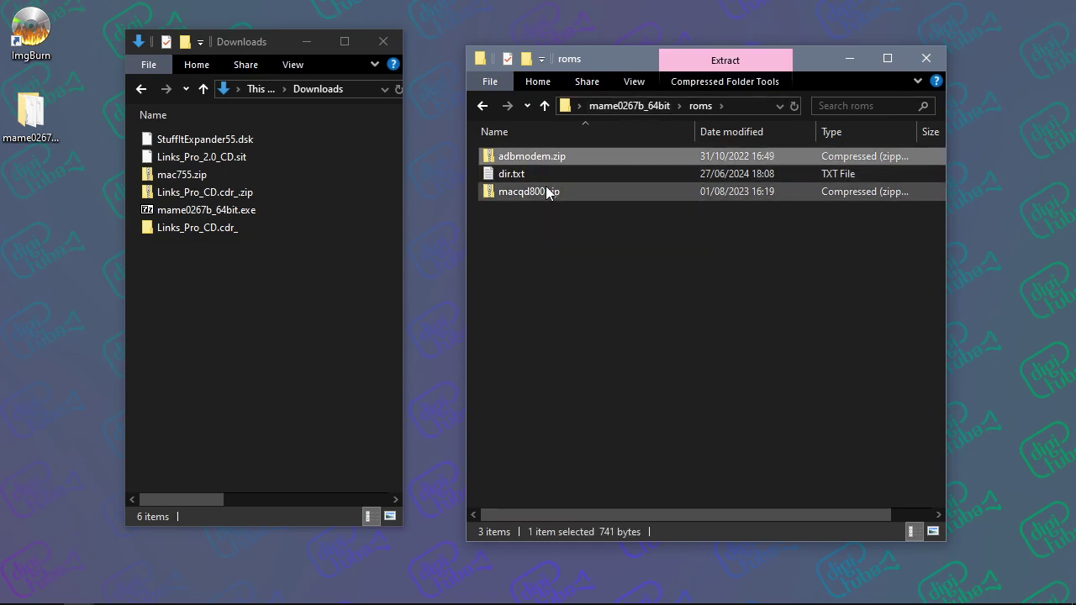
left_click(552, 191)
Go up to mame0267b_64bit and select mame.exe at the bottom of the list
left_click(642, 105)
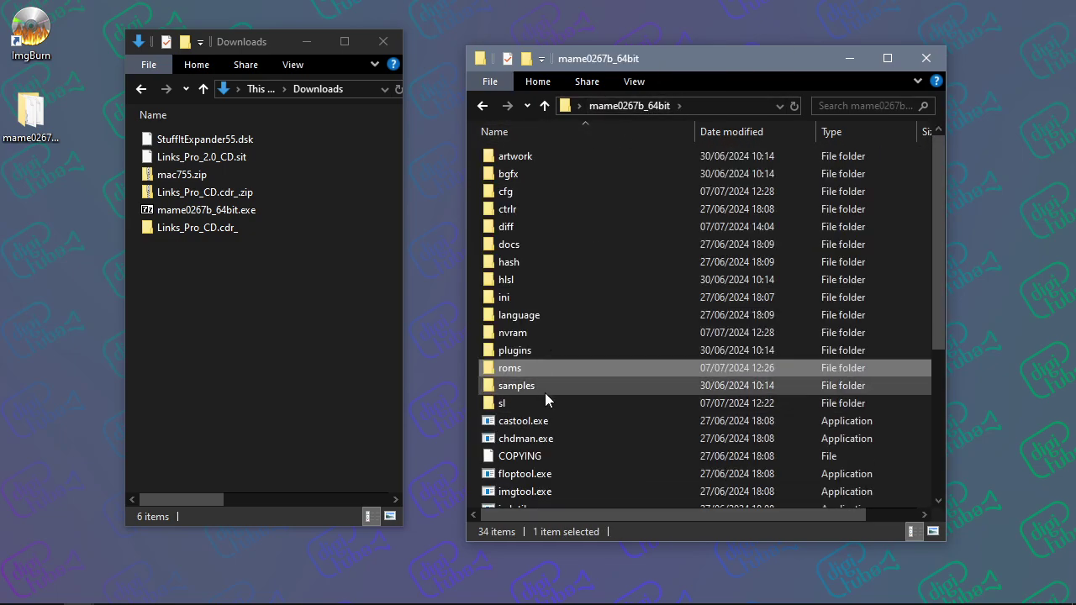
scroll(549, 412, "down", 5)
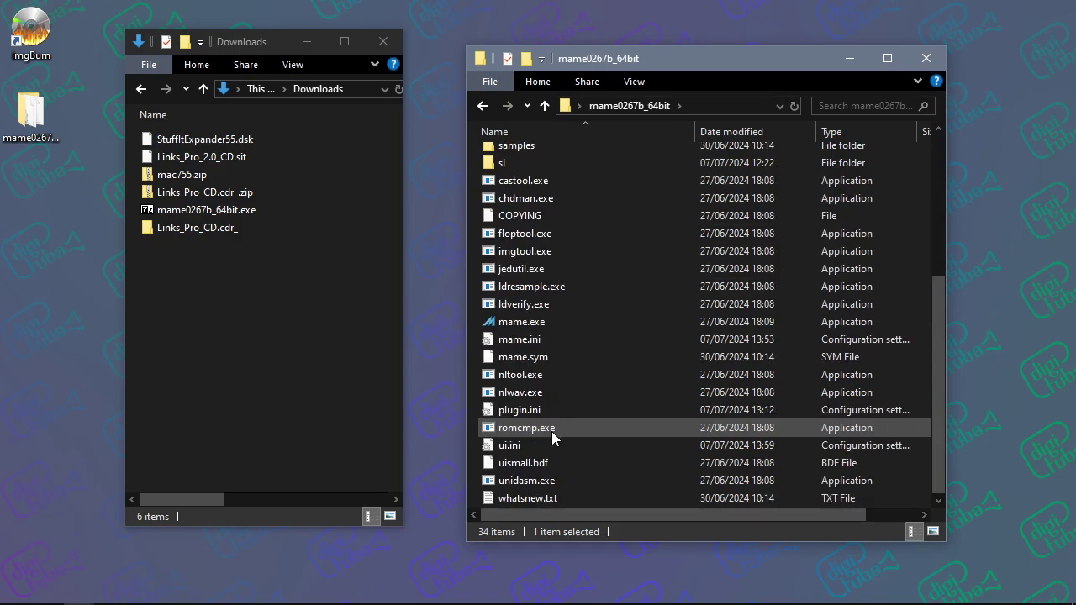
left_click(510, 326)
Launch MAME and open the ROMs folder list under General Settings > Configure Folders
key("Return")
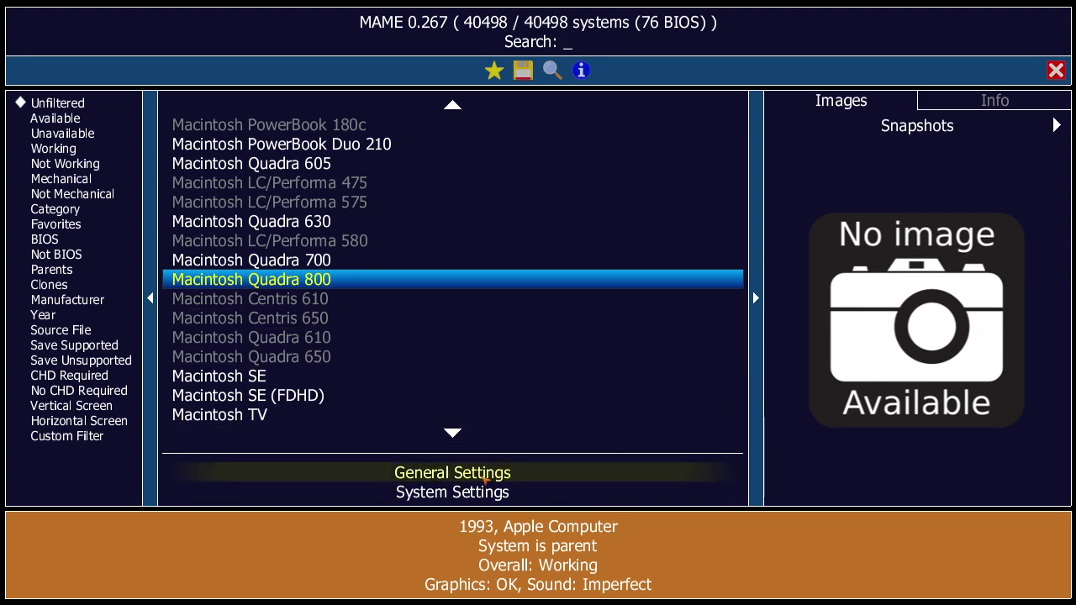
left_click(448, 474)
left_click(448, 474)
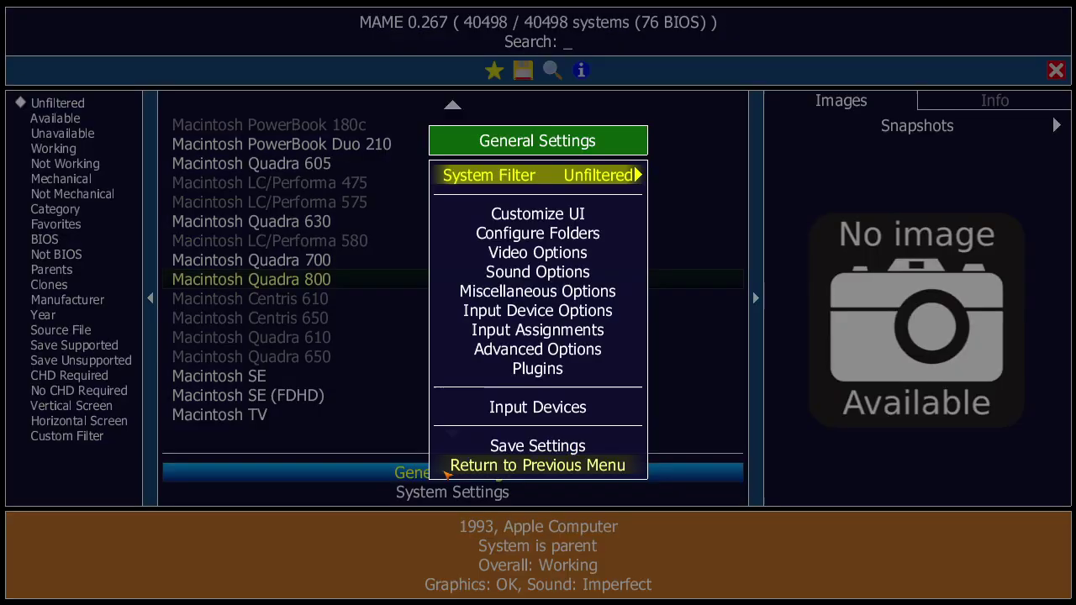
key("Down")
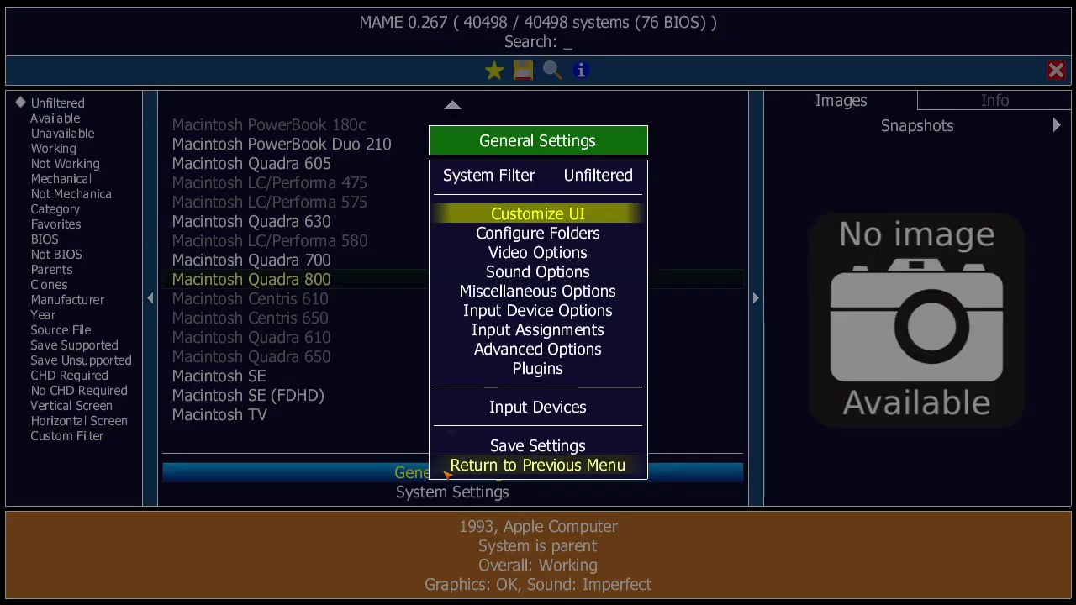
key("Down")
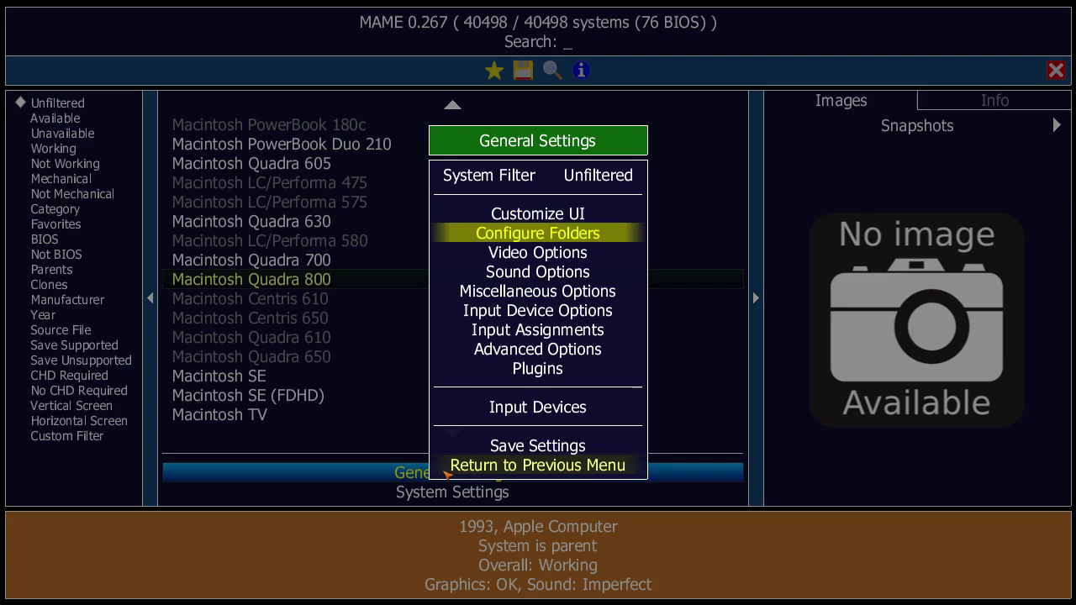
key("Return")
key("Down")
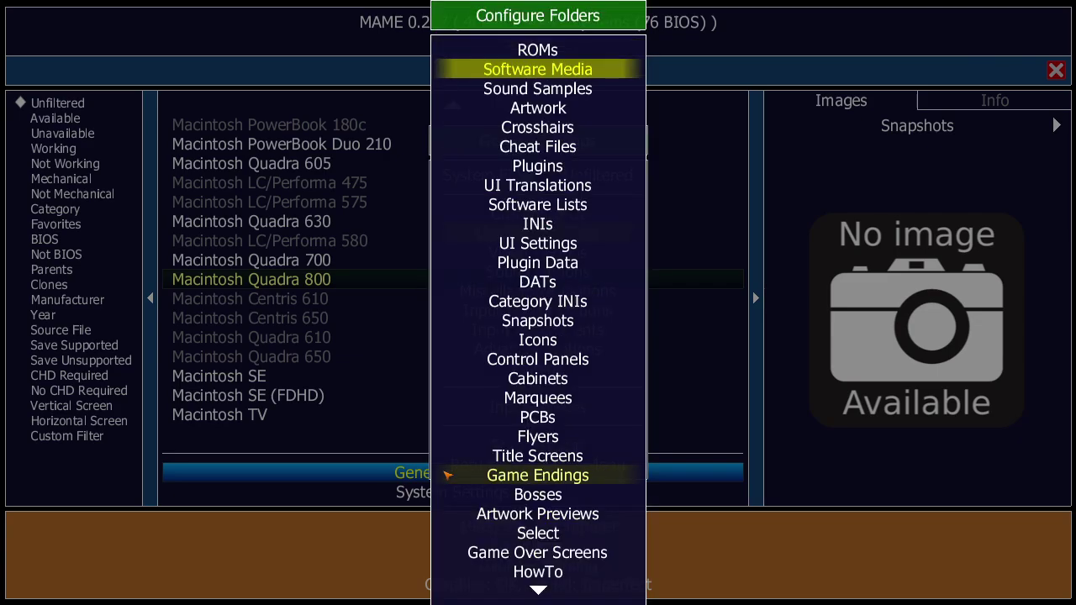
key("Up")
key("Return")
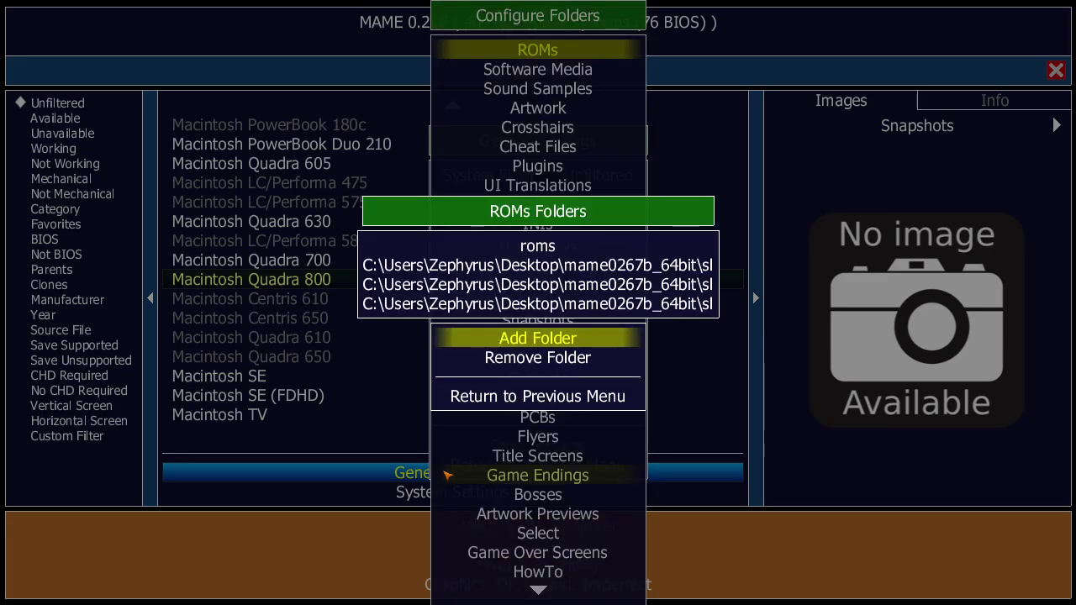
key("Down")
key("Up")
Start adding a ROMs folder and browse from drive C into the user's profile folder
key("Return")
key("Down")
key("Down")
key("Down")
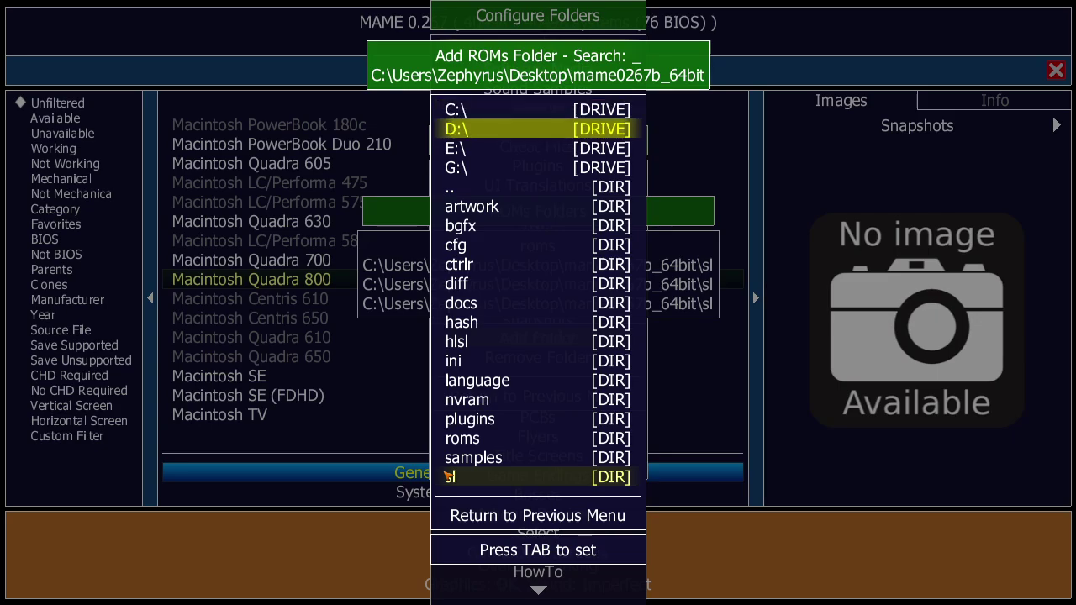
key("Up")
key("Up")
key("Up")
key("Up")
key("Return")
key("Up")
key("Up")
key("Up")
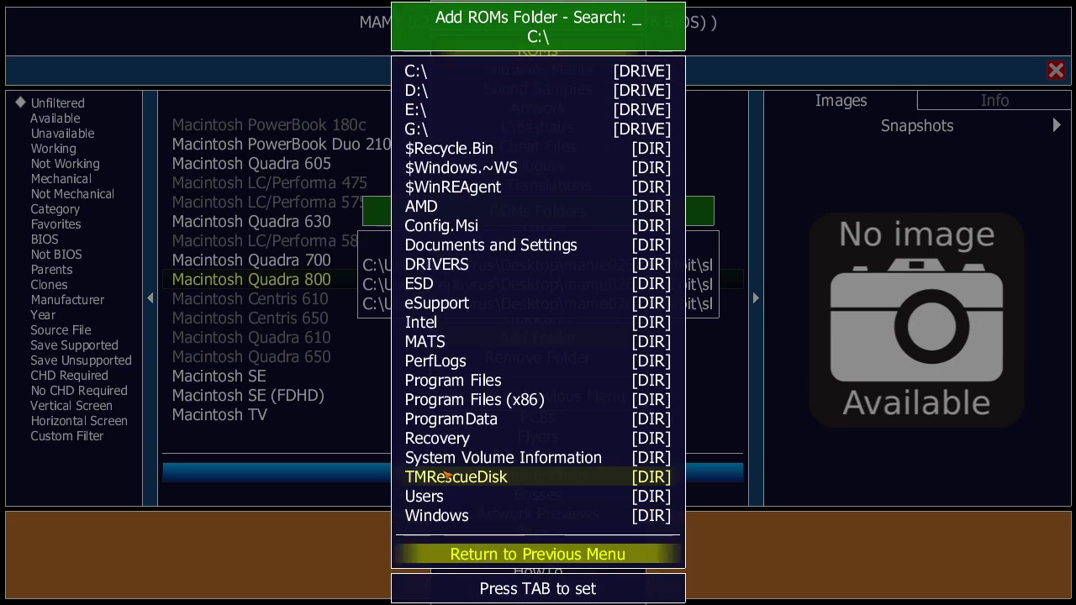
key("Return")
key("Up")
key("Up")
key("Up")
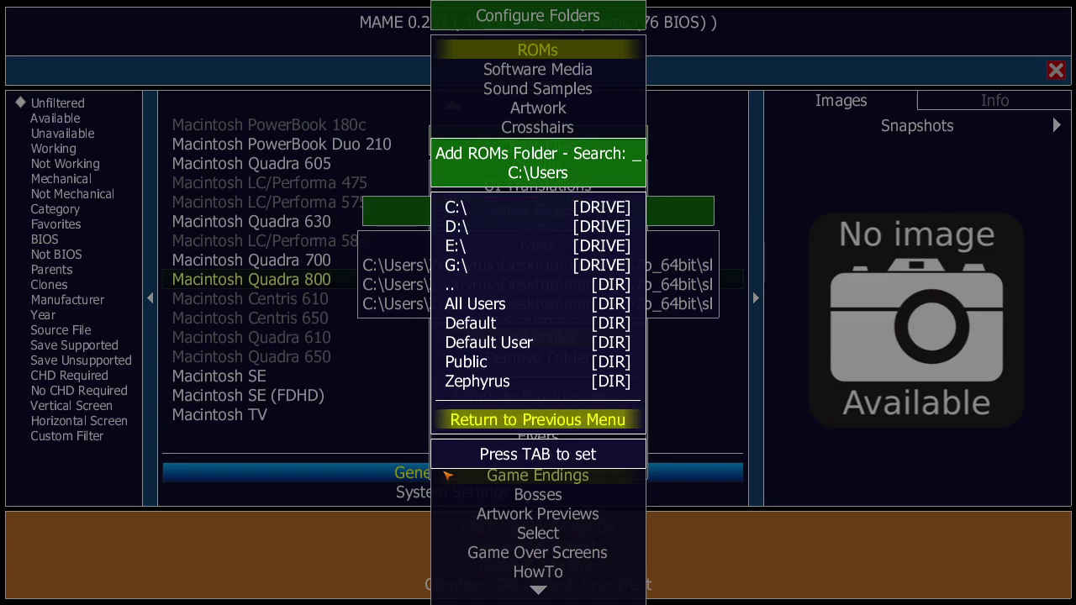
key("Down")
key("Return")
Pick Desktop\mame0267b_64bit\sl and add it as a new ROMs path
key("Up")
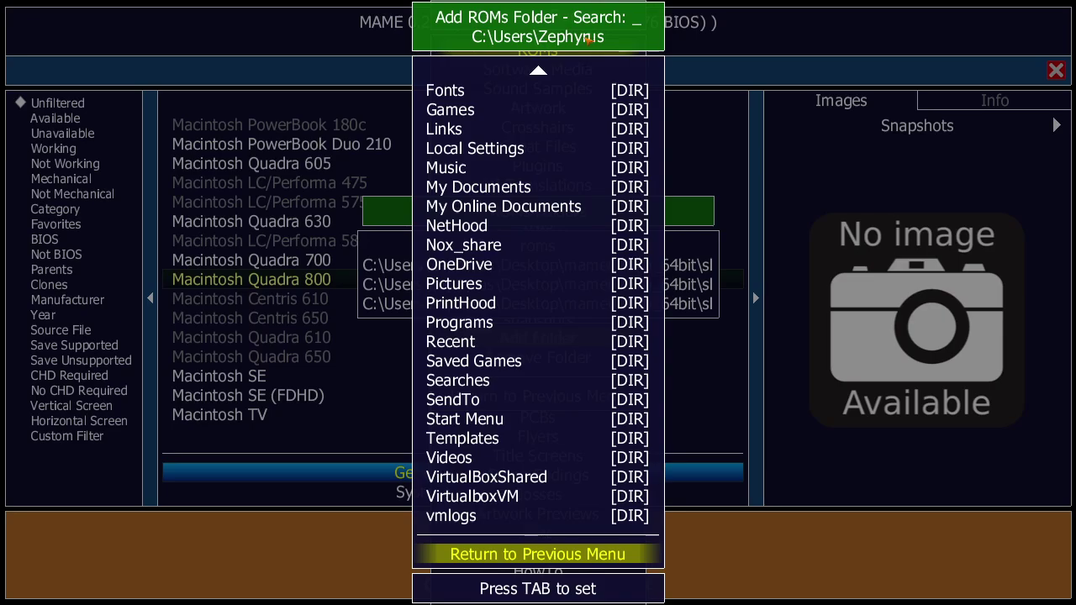
key("Down")
key("Down")
key("Down")
key("Down")
key("Down")
key("Down")
key("Down")
key("Down")
key("Down")
key("Down")
key("Down")
key("Down")
key("Down")
key("Down")
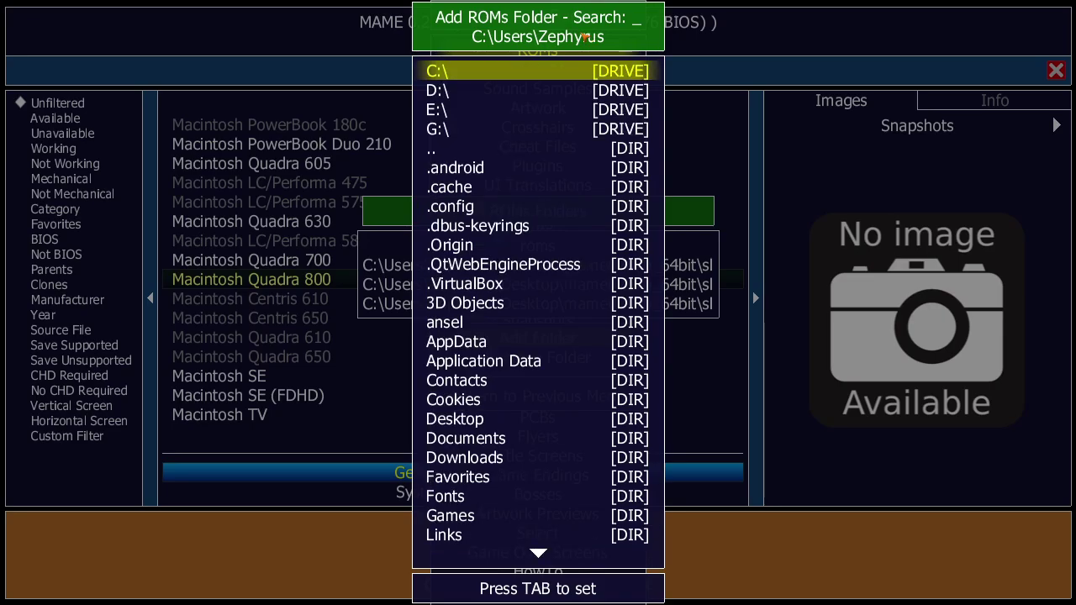
key("Down")
key("Down")
key("Down")
key("Down")
key("Down")
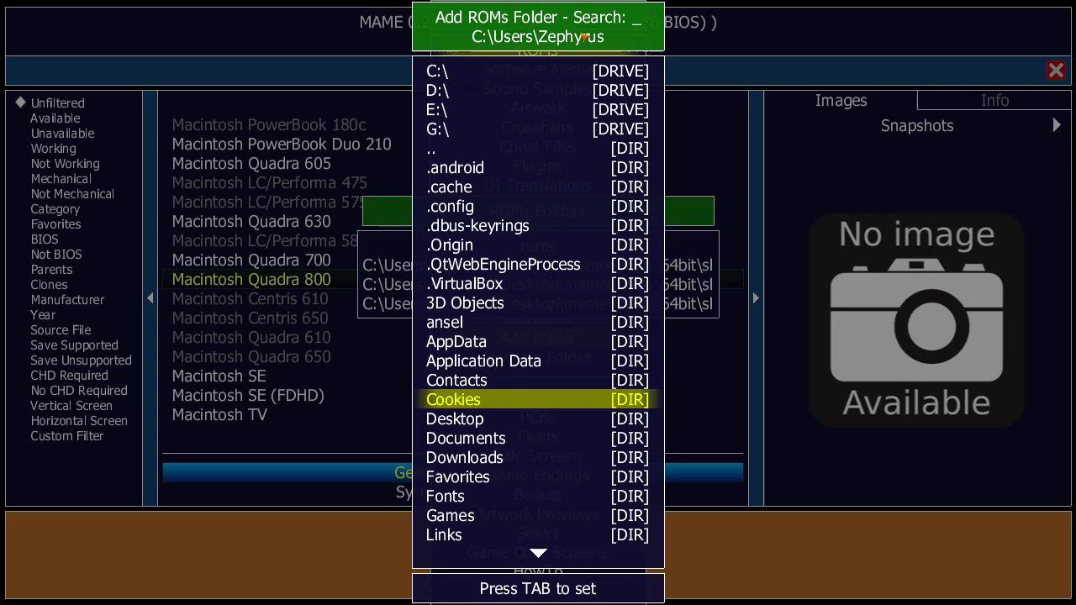
key("Return")
key("Down")
key("Down")
key("Down")
key("Down")
key("Down")
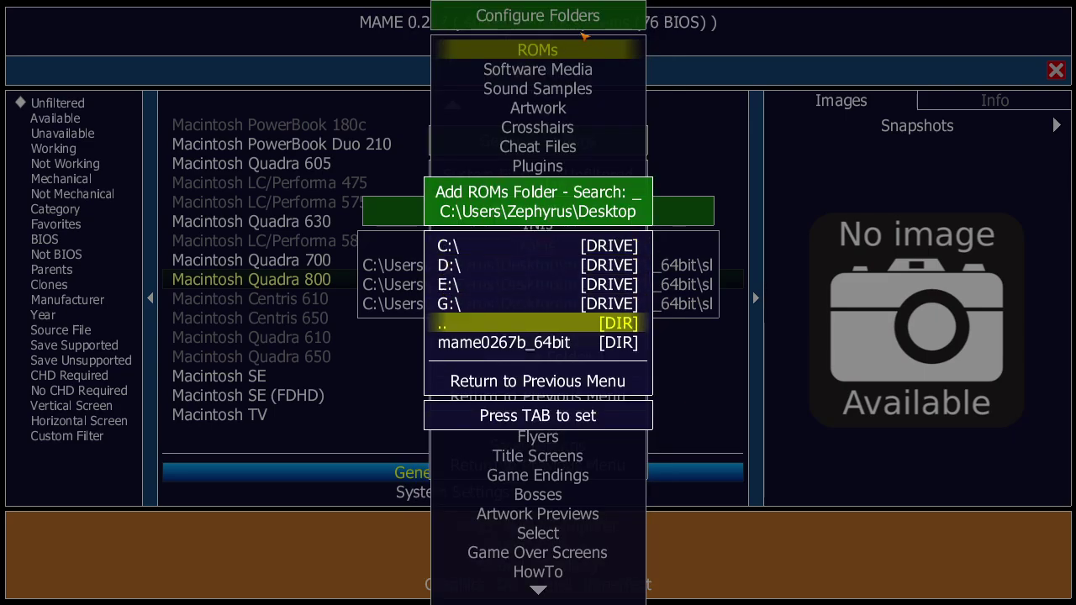
key("Return")
key("Down")
key("Down")
key("Down")
key("Down")
key("Down")
key("Down")
key("Down")
key("Down")
key("Down")
key("Down")
key("Down")
key("Down")
key("Down")
key("Down")
key("Down")
key("Down")
key("Down")
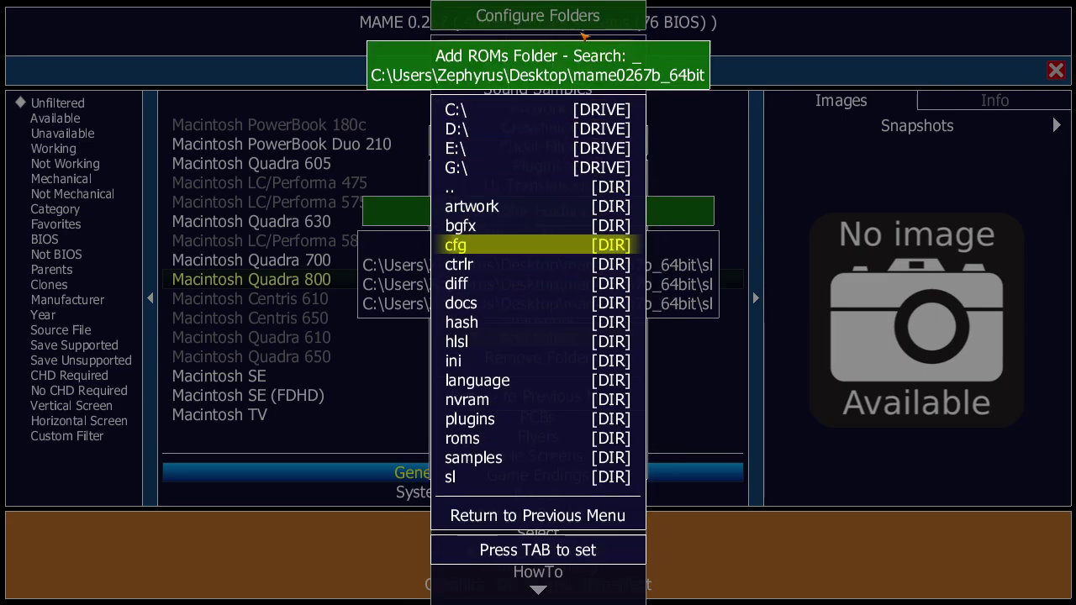
key("Down")
key("Down")
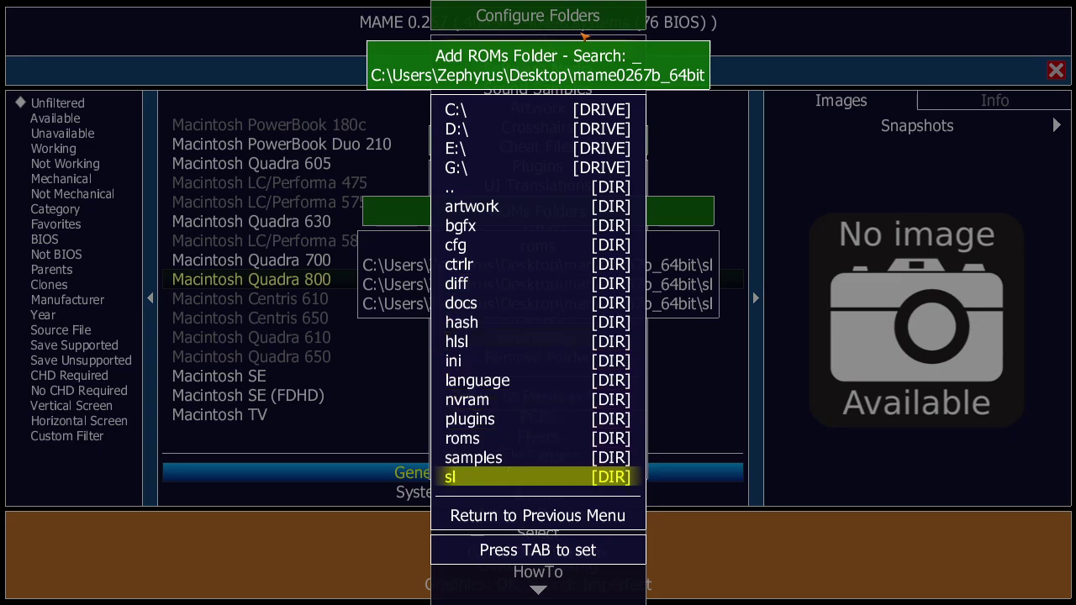
key("Return")
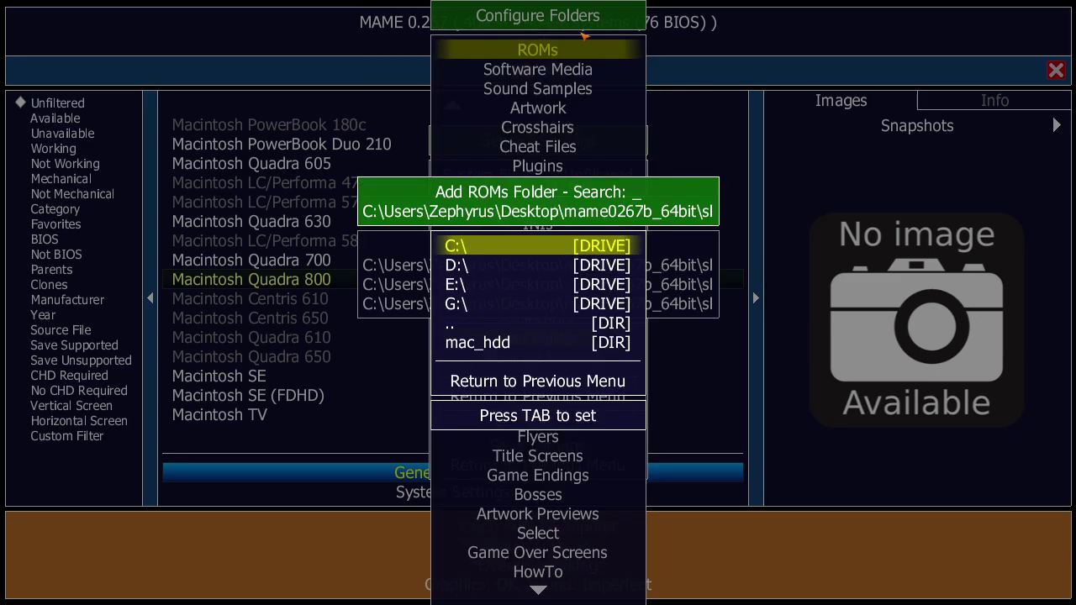
key("Tab")
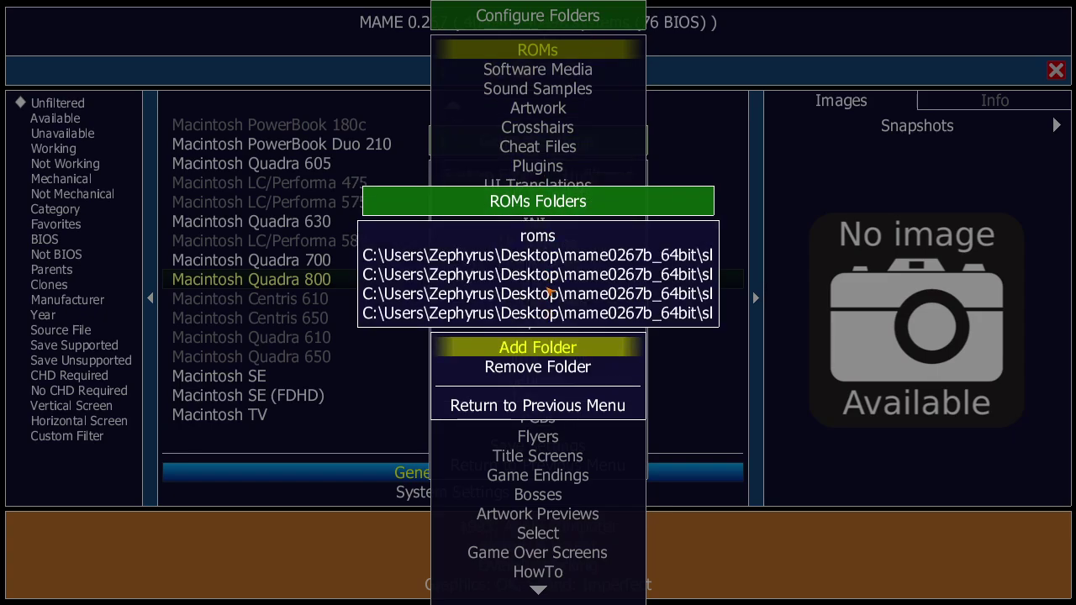
Remove the duplicate sl ROMs paths, leaving only roms and the mame0267b_64bit sl folder
key("Down")
key("Return")
key("Down")
key("Down")
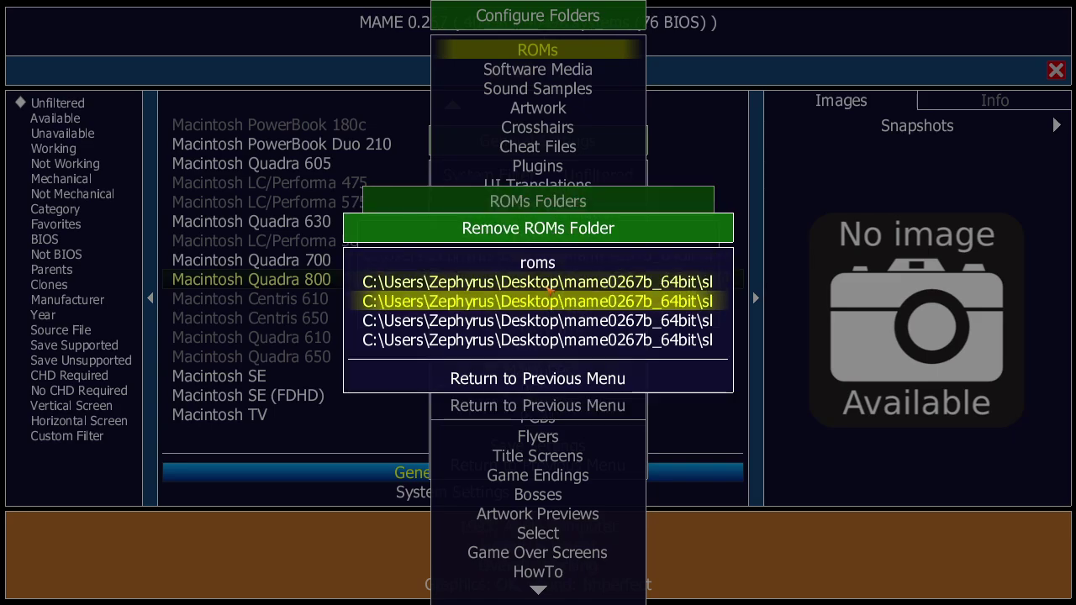
key("Down")
key("Up")
key("Return")
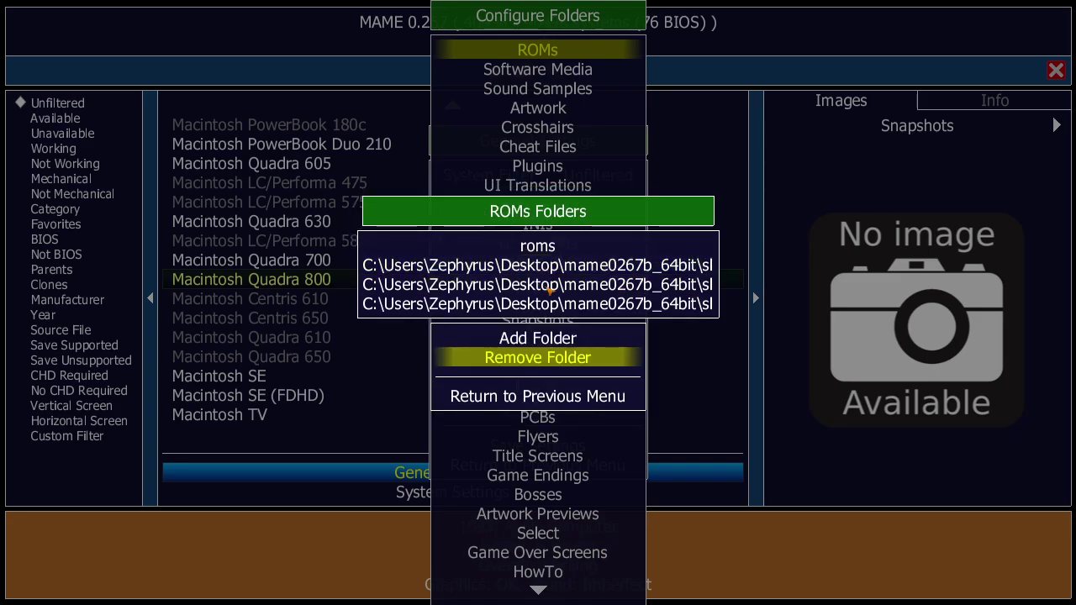
key("Return")
key("Return")
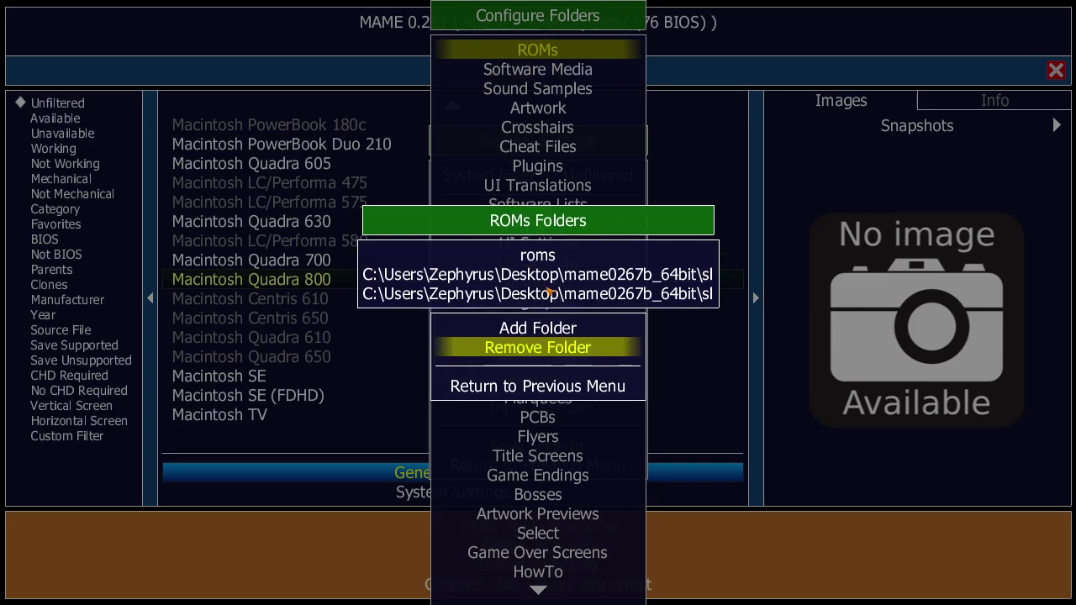
key("Return")
key("Return")
key("Down")
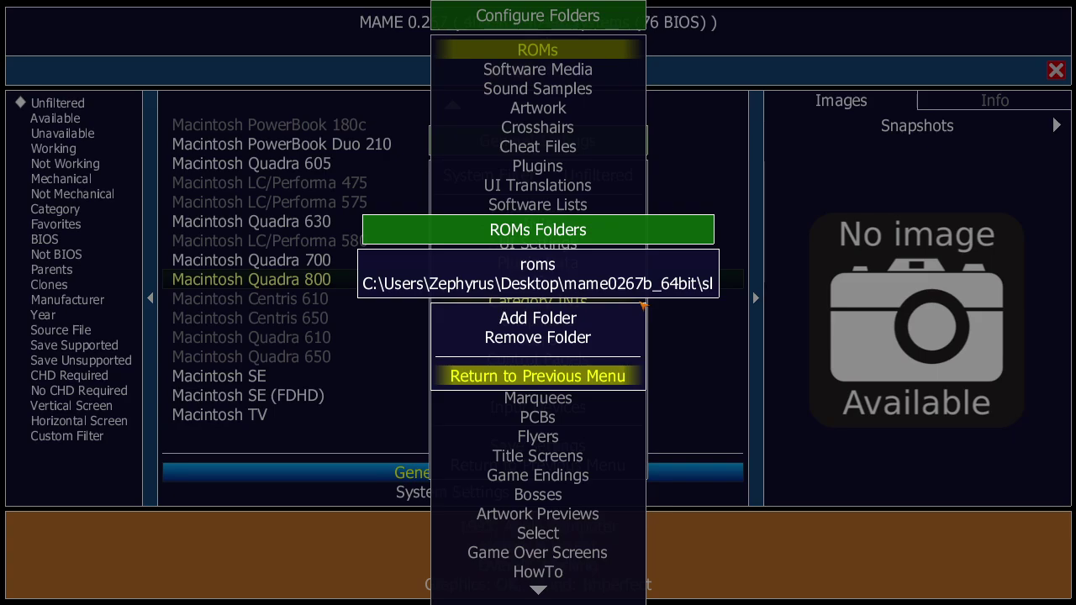
Back out to General Settings and save the emulator configuration
key("Up")
key("Down")
key("Return")
key("Up")
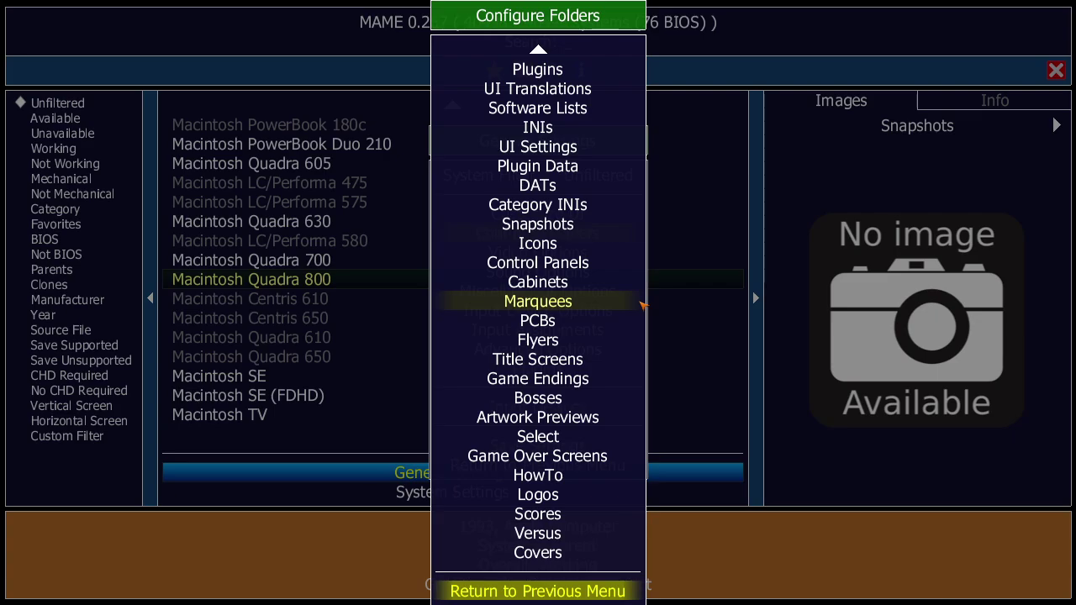
key("Return")
key("Down")
key("Down")
key("Down")
key("Down")
key("Down")
key("Down")
key("Down")
key("Down")
key("Down")
key("Down")
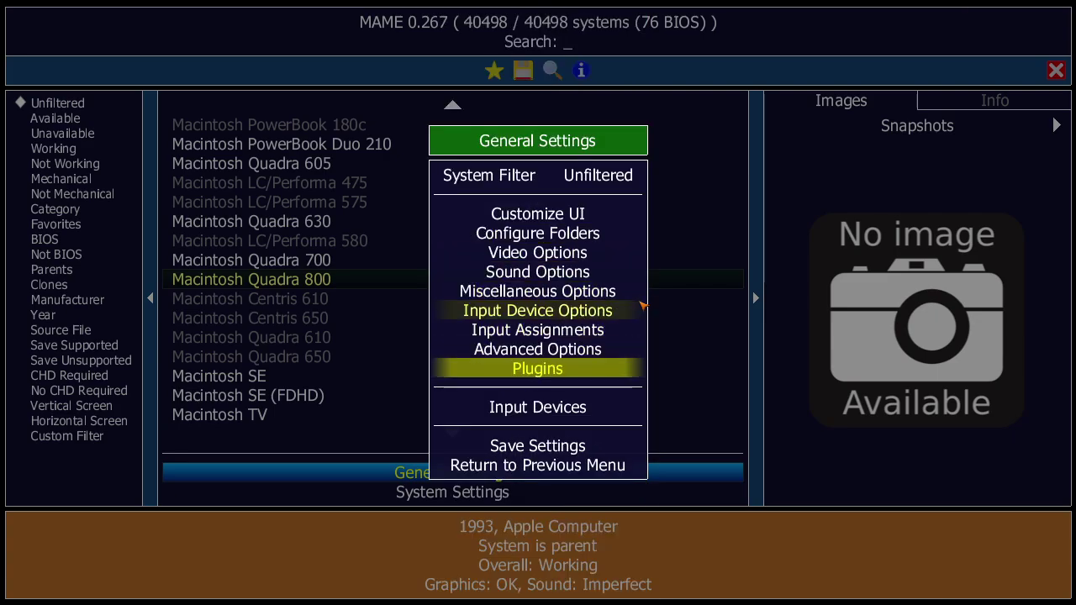
key("Up")
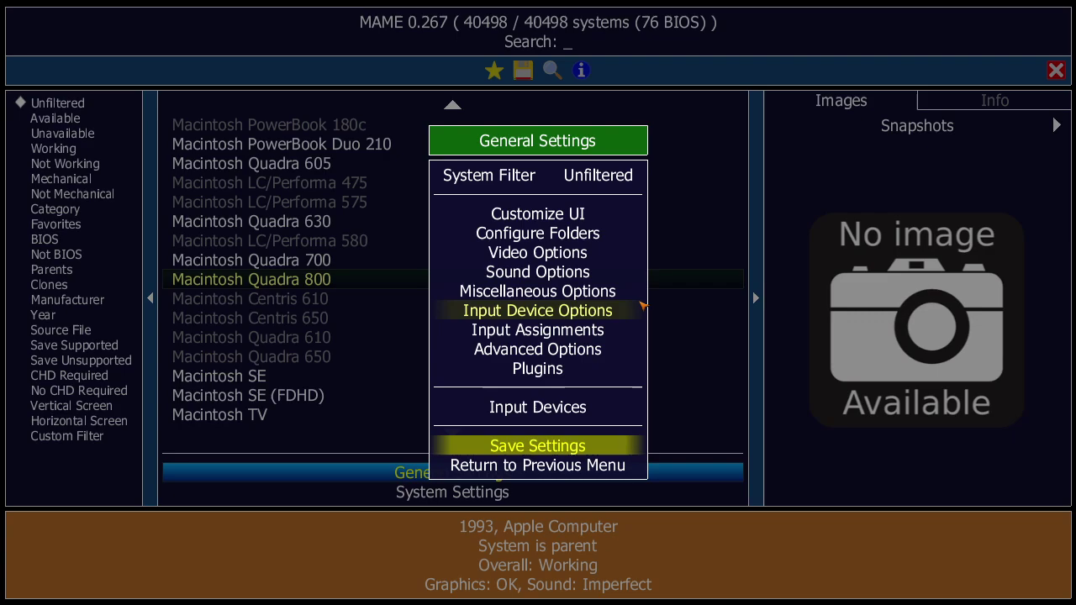
key("Return")
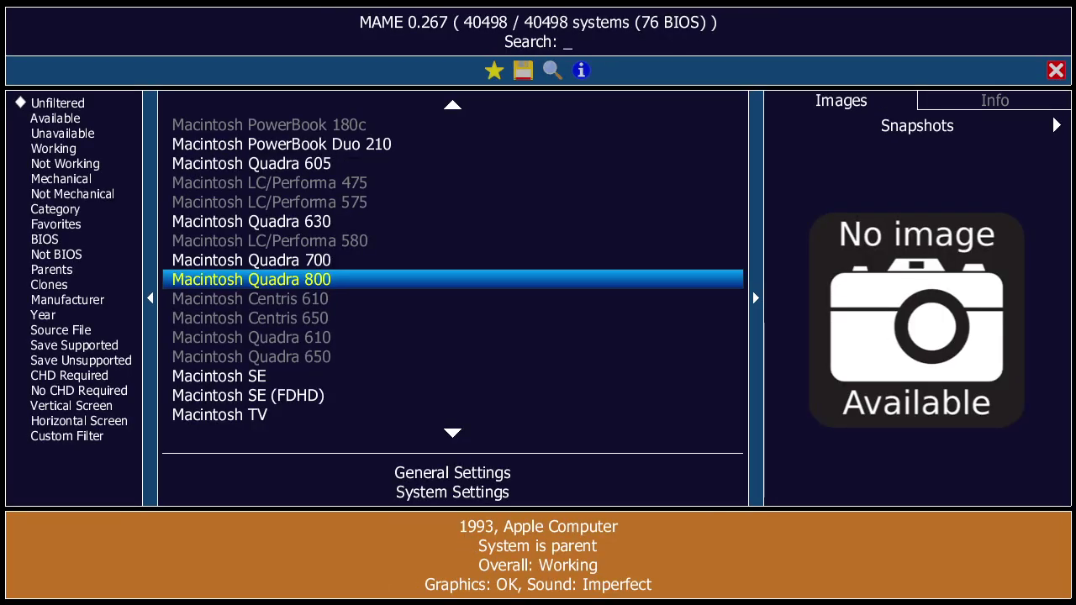
Search 'quadra 800' and open the Macintosh Quadra 800 software list
type("qude")
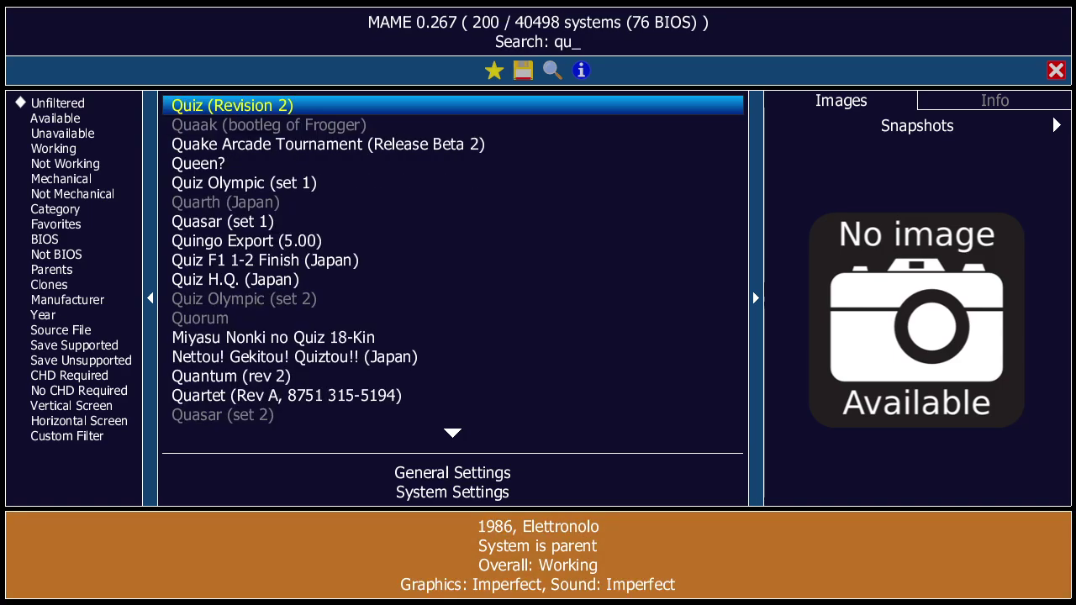
key("BackSpace")
key("BackSpace")
type("adr")
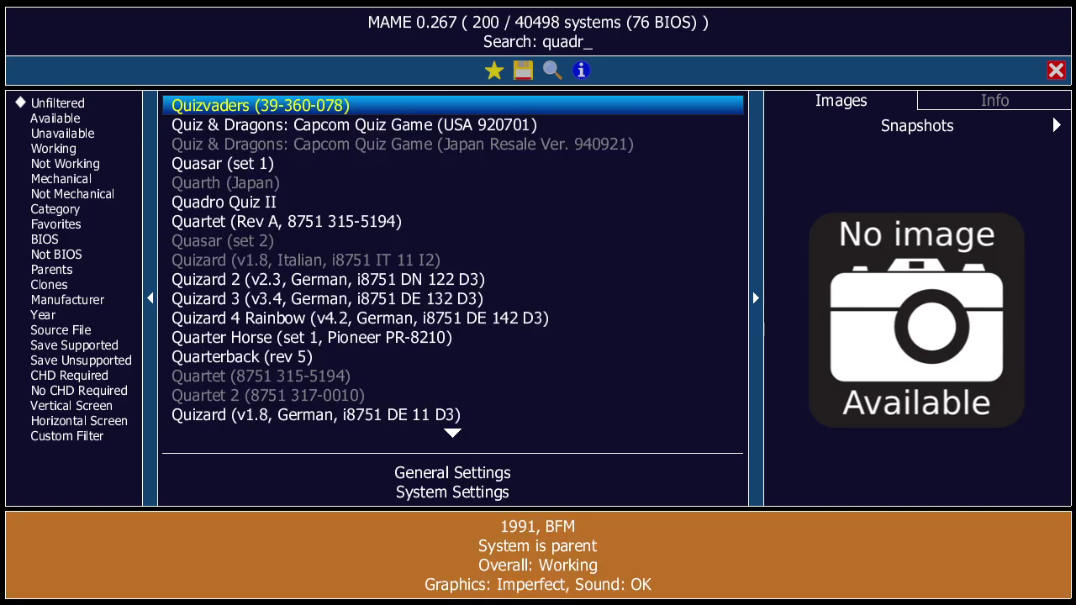
type("a 800")
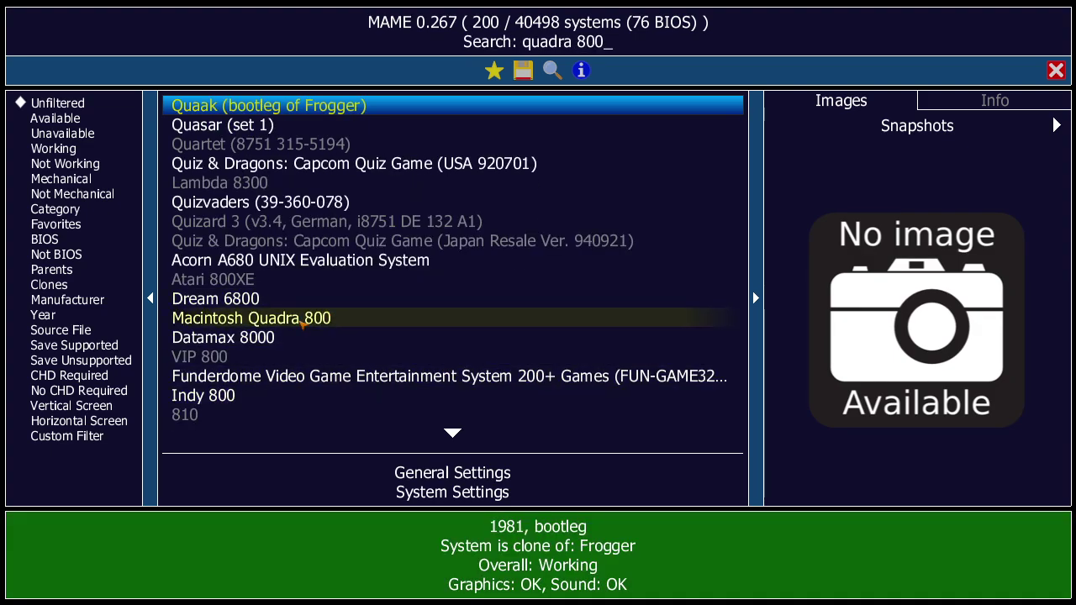
left_click(300, 324)
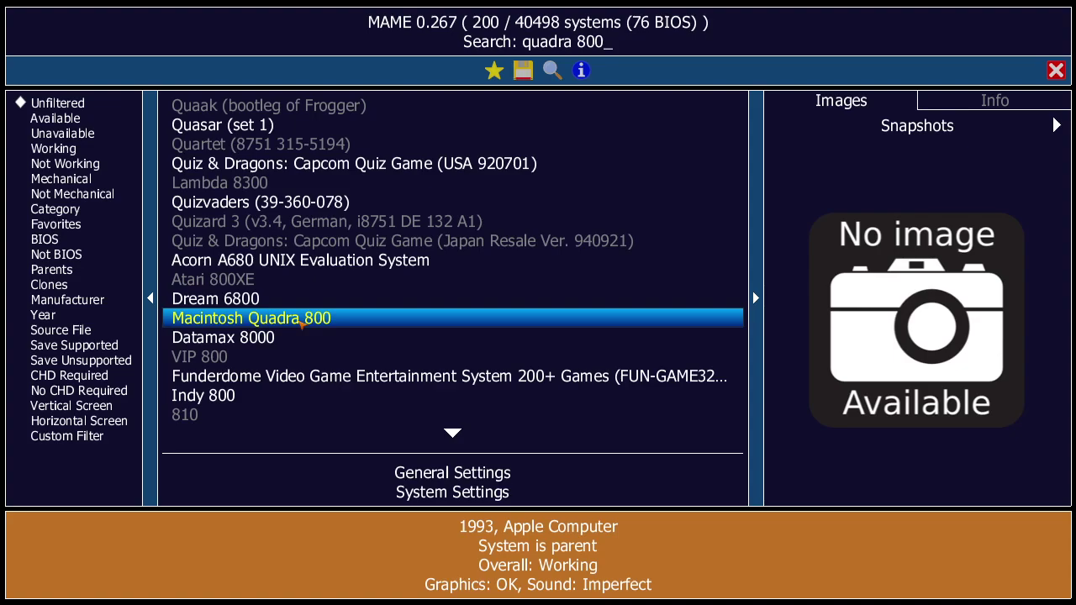
left_click(300, 324)
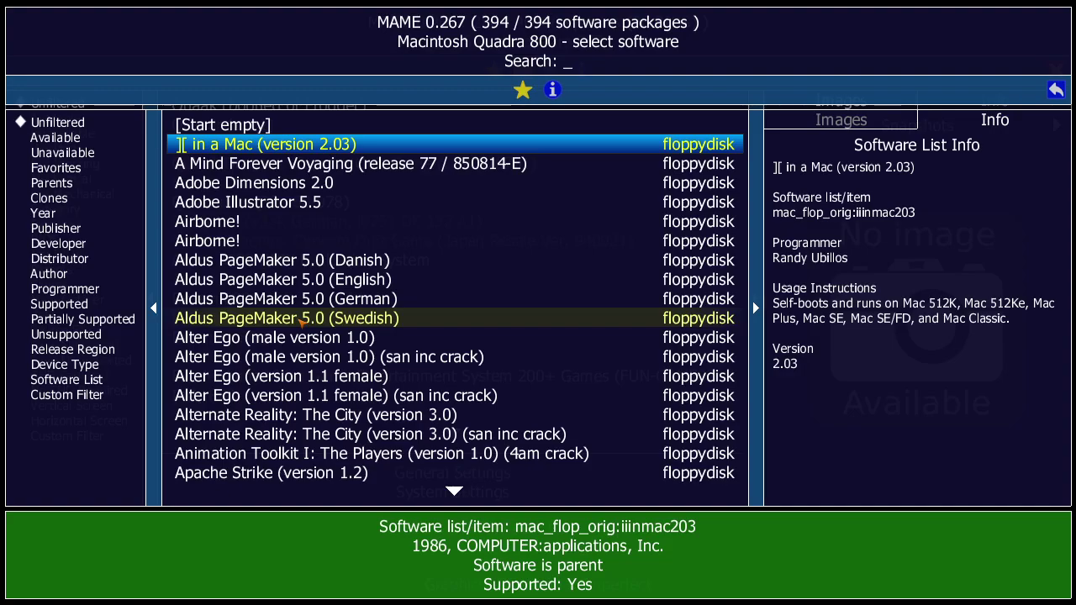
Filter by 755, pick System Software 7.5.5 (hard disk) and start with BIOS 23F2
type("755")
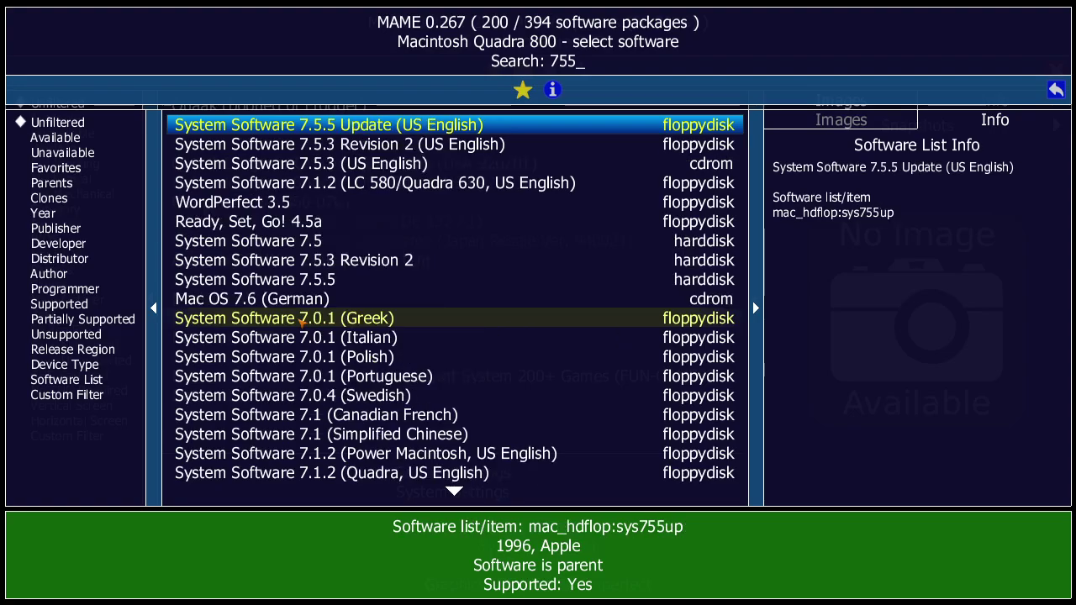
key("Down")
key("Down")
key("Down")
key("Down")
key("Down")
key("Down")
key("Down")
key("Down")
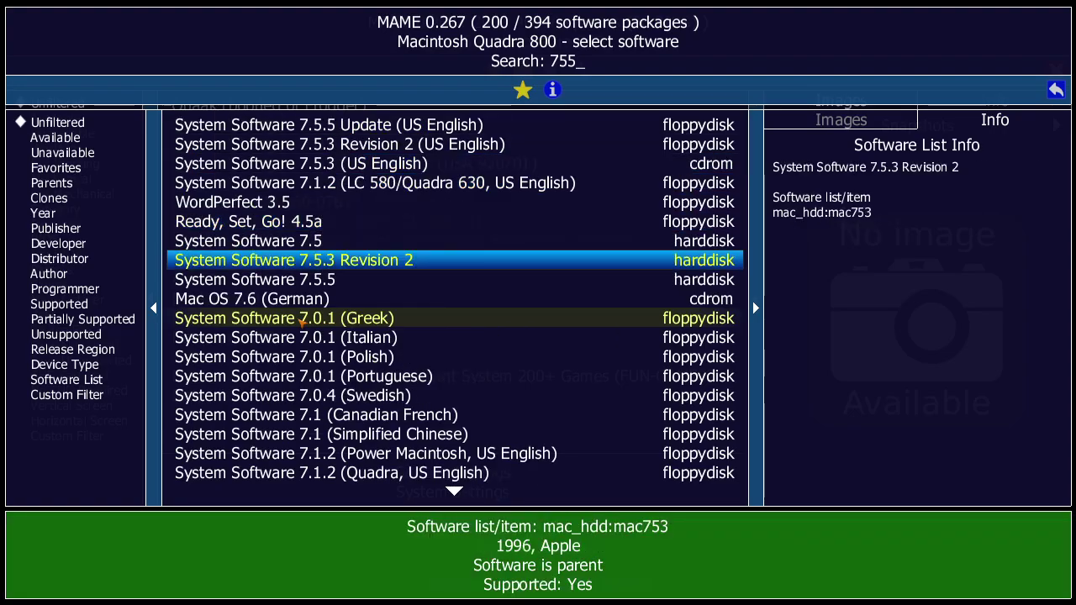
key("Return")
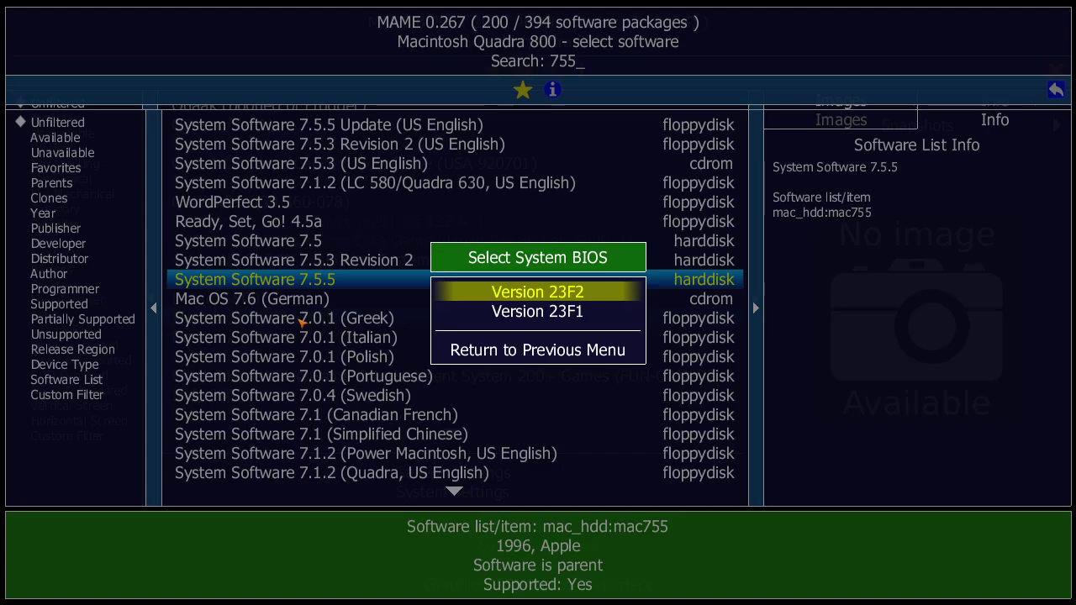
key("Return")
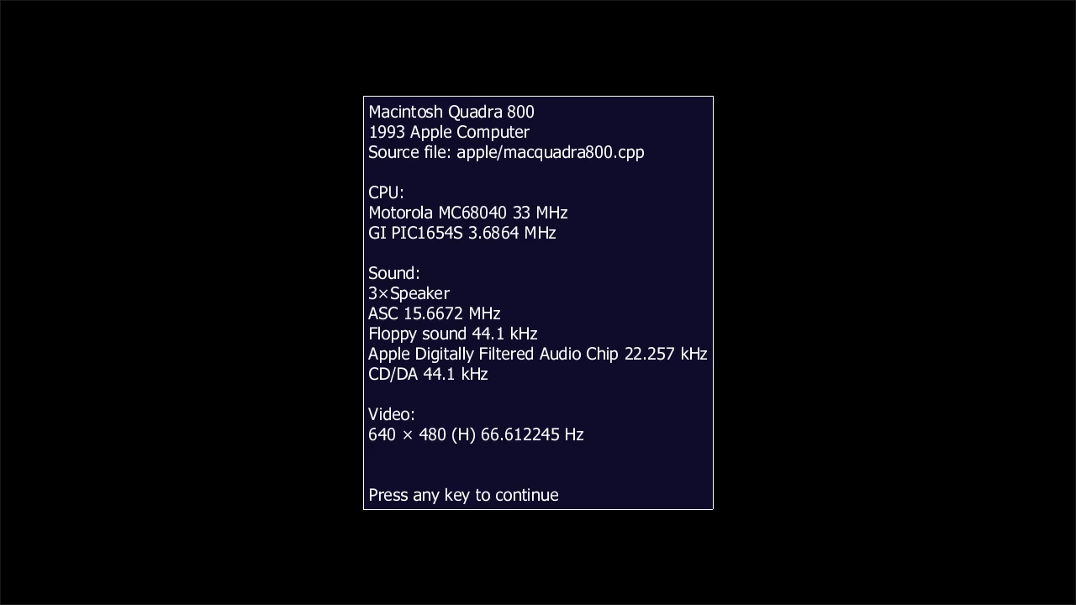
Dismiss the info and warning screens, enable UI controls with Scroll Lock, and let Mac OS boot
key("Return")
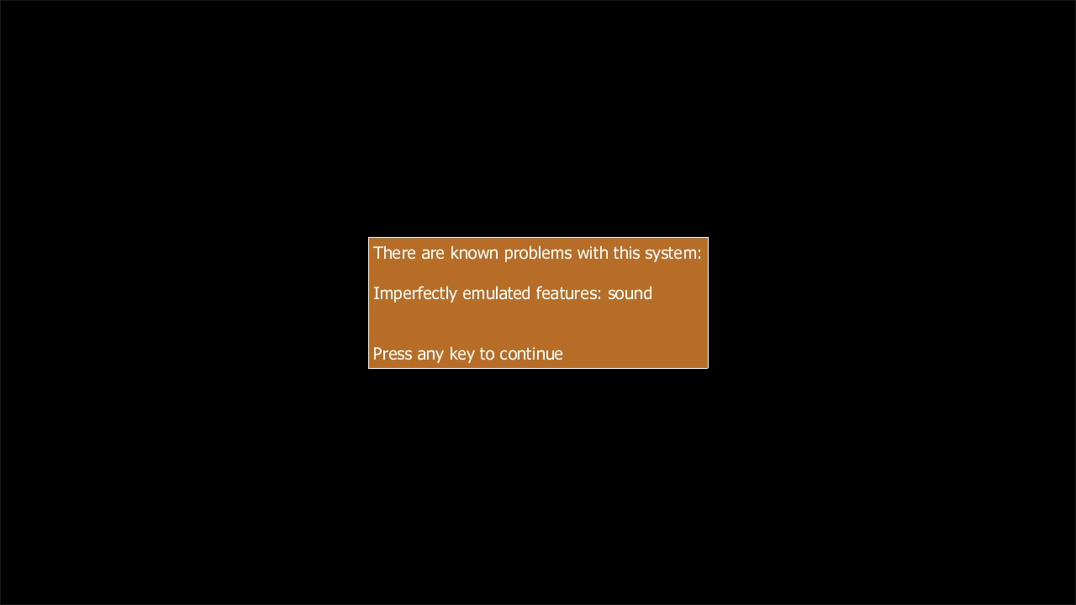
key("Return")
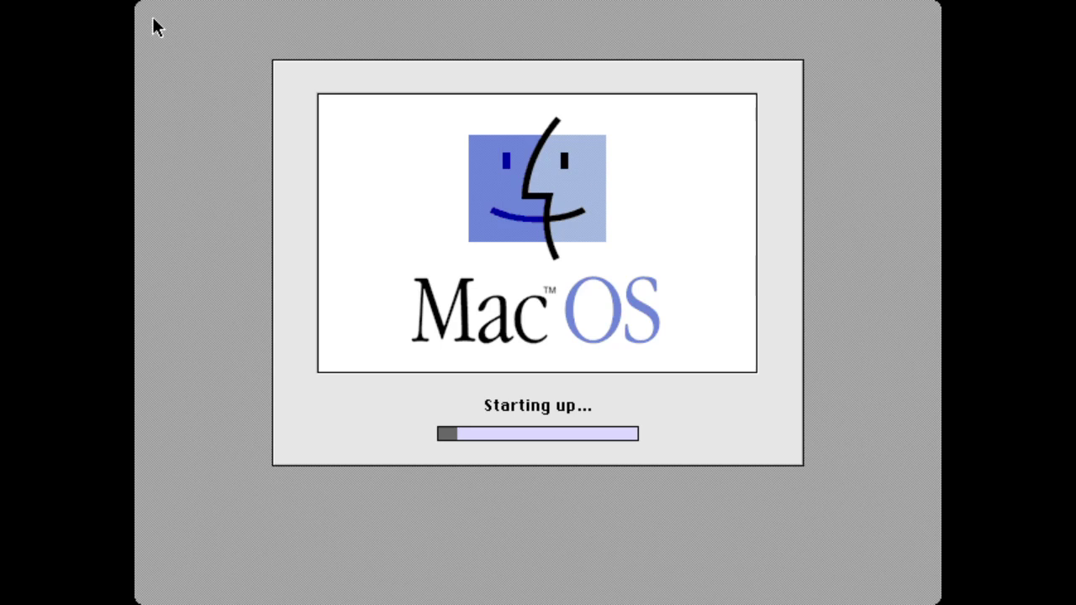
key("Scroll_Lock")
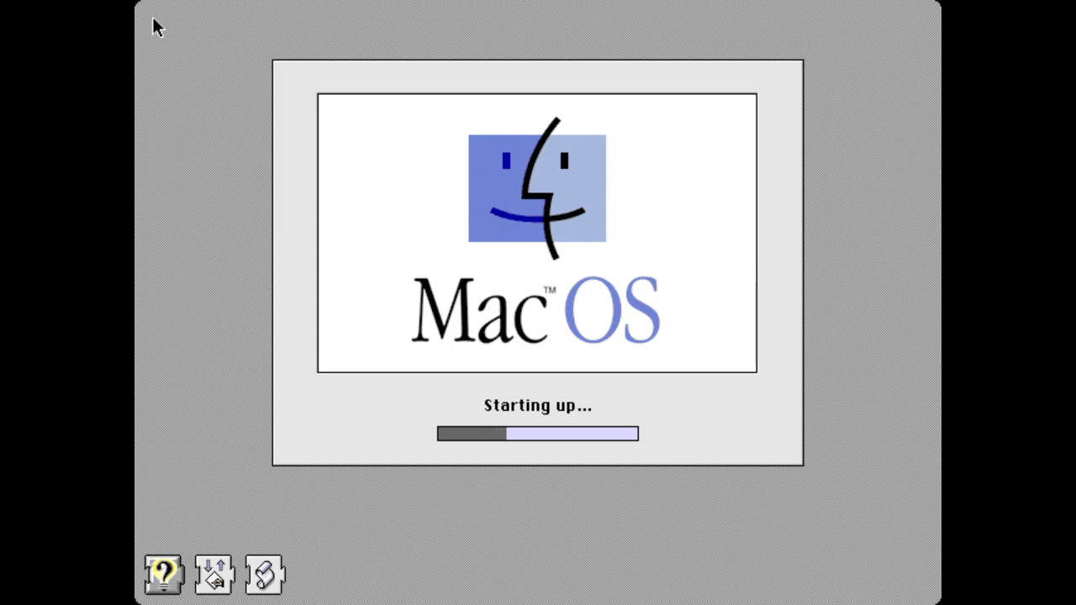
key("Tab")
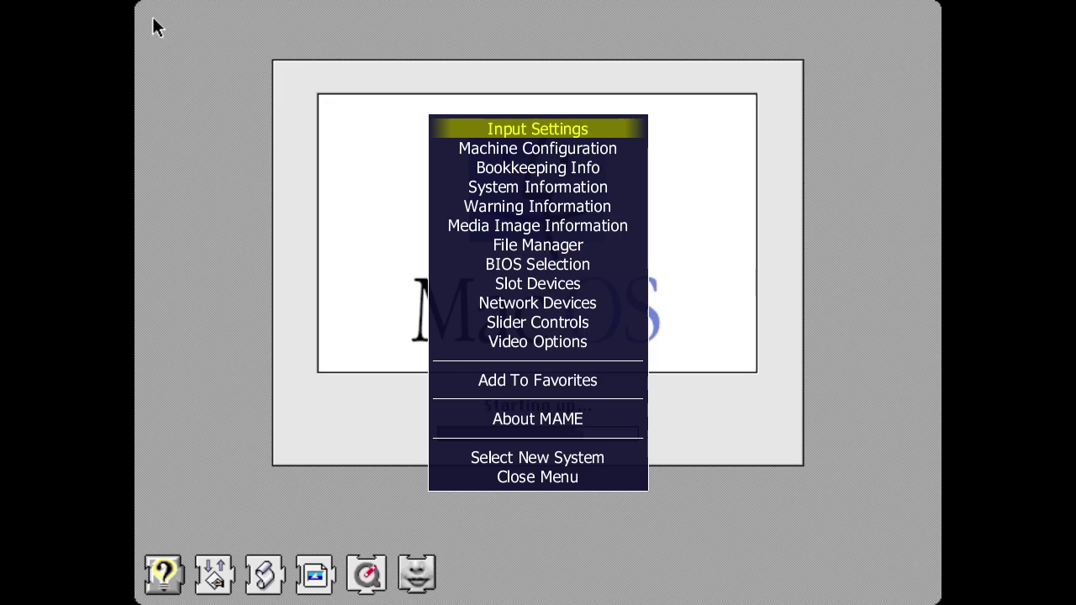
key("Tab")
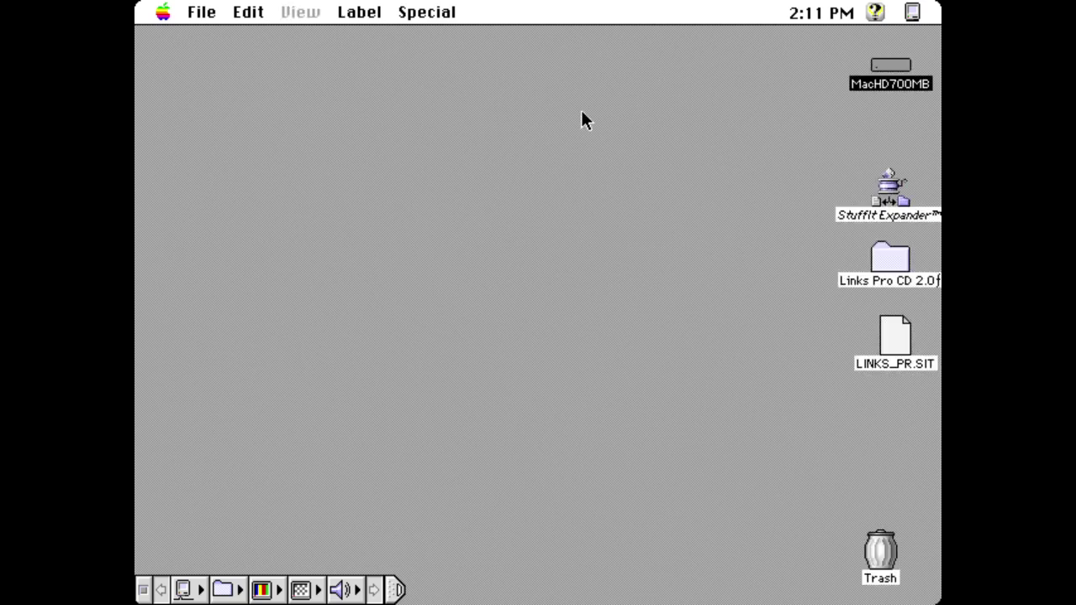
left_click(574, 211)
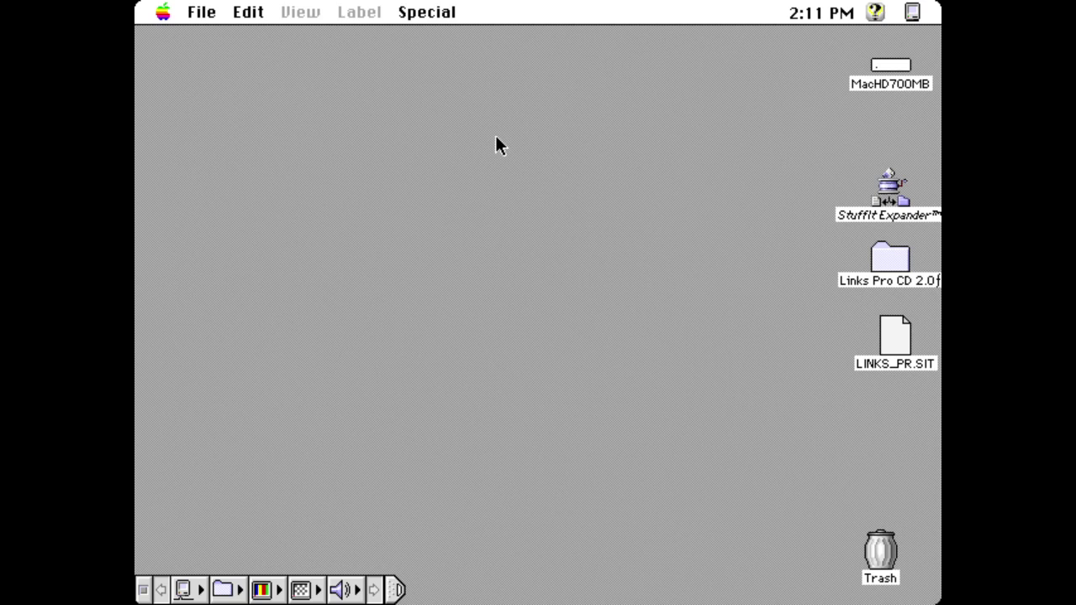
Mount StuffItExpander55.dsk read-only in the floppy drive using MAME's File Manager
key("Tab")
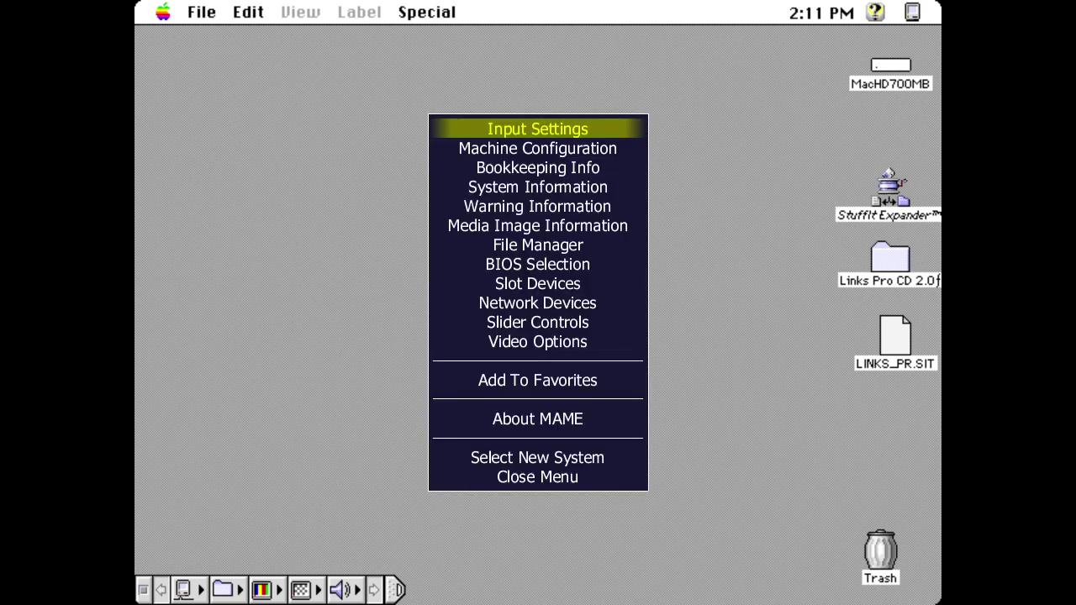
key("Down")
key("Down")
key("Down")
key("Down")
key("Down")
key("Down")
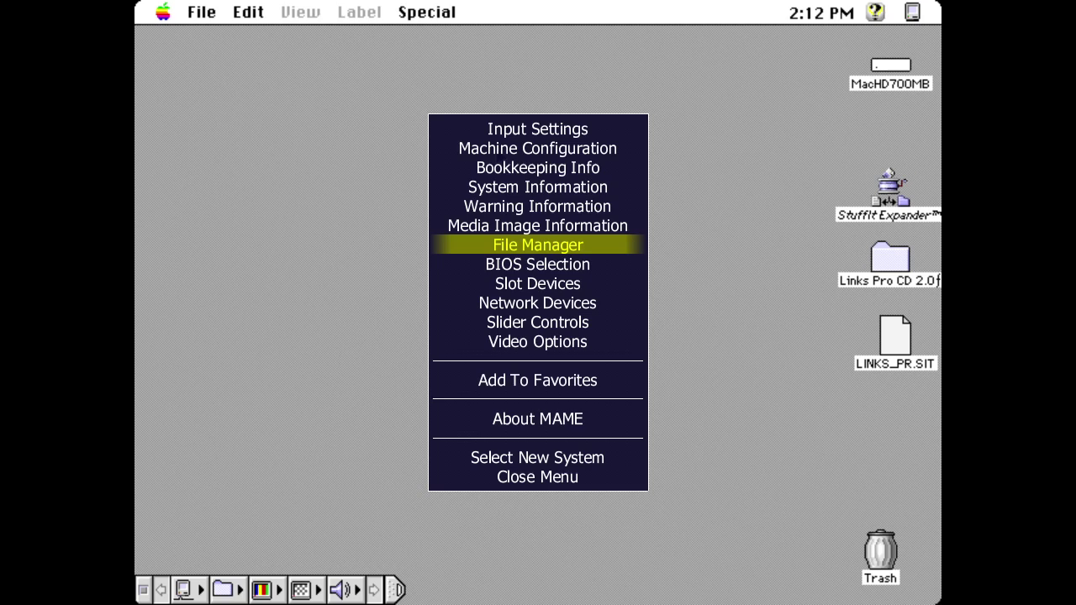
key("Tab")
key("Tab")
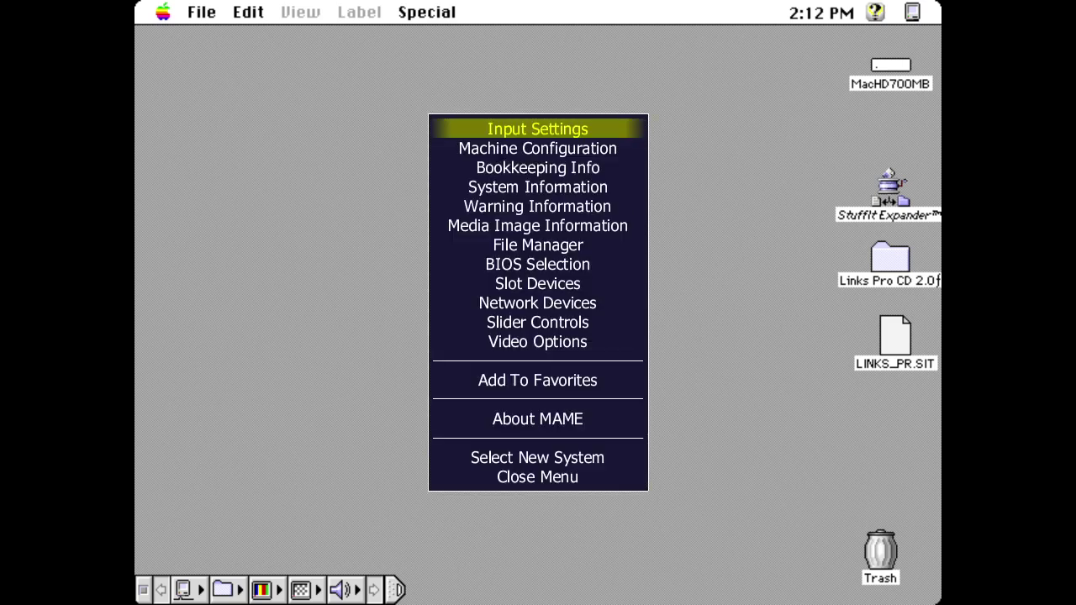
key("Down")
key("Down")
key("Down")
key("Down")
key("Down")
key("Down")
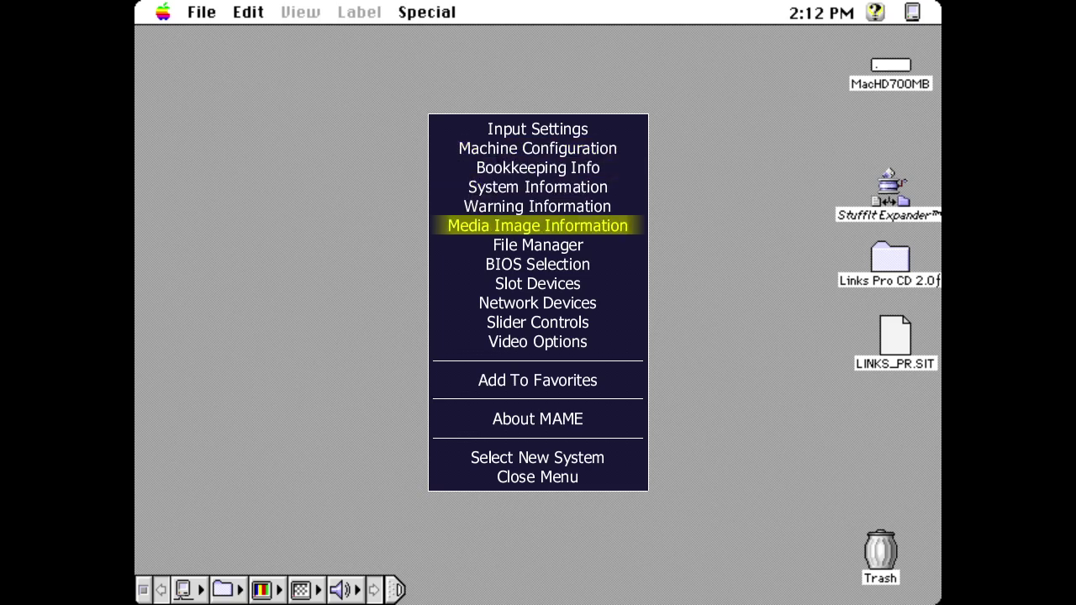
key("Return")
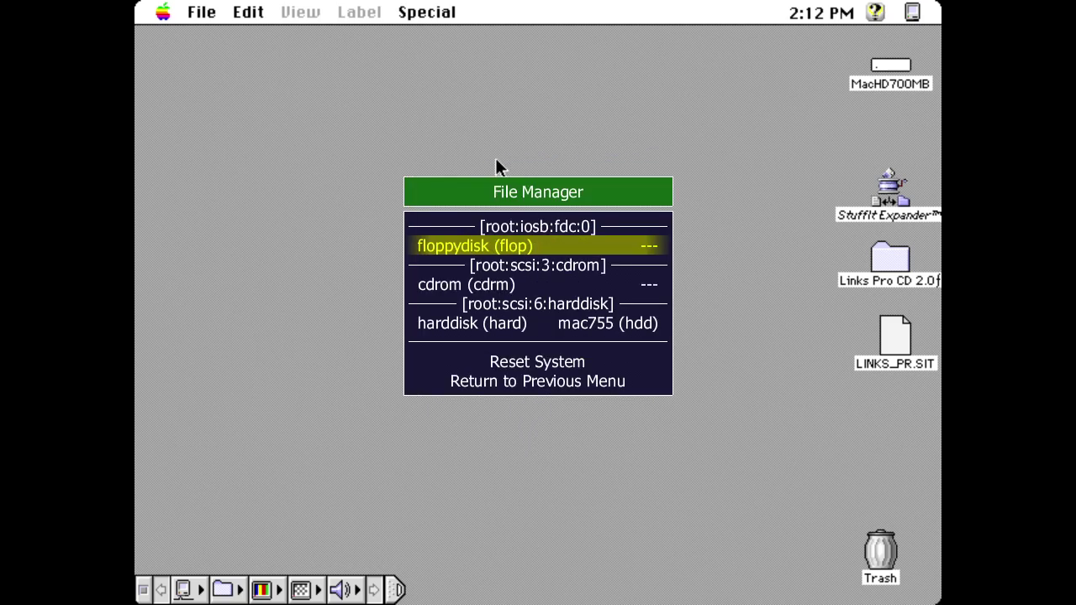
key("Return")
key("Down")
key("Down")
key("Down")
key("Down")
key("Down")
key("Down")
key("Down")
key("Down")
key("Down")
key("Down")
key("Down")
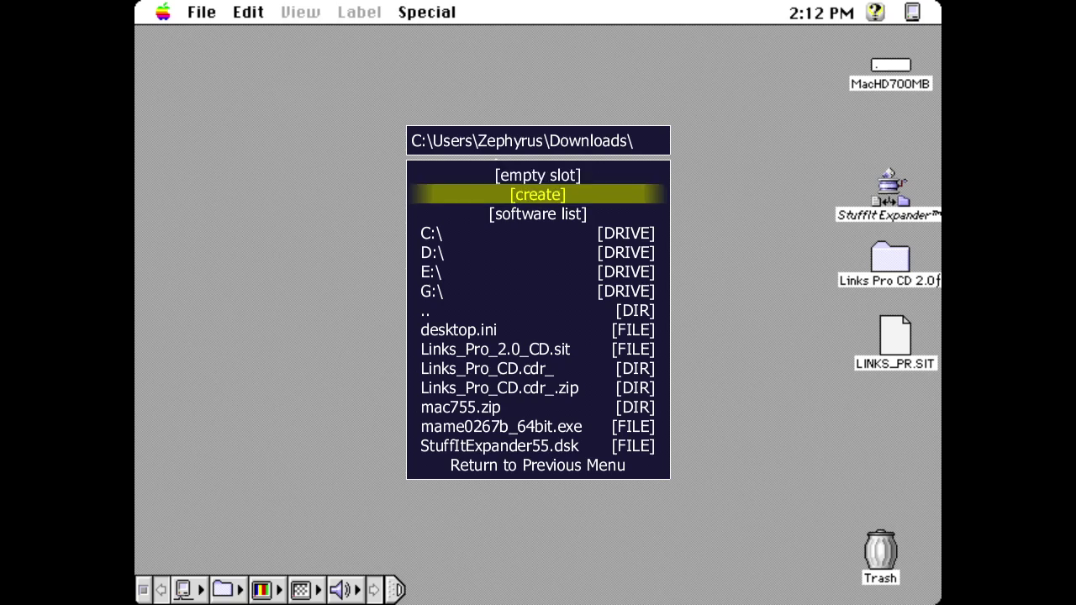
key("Down")
key("Down")
key("Down")
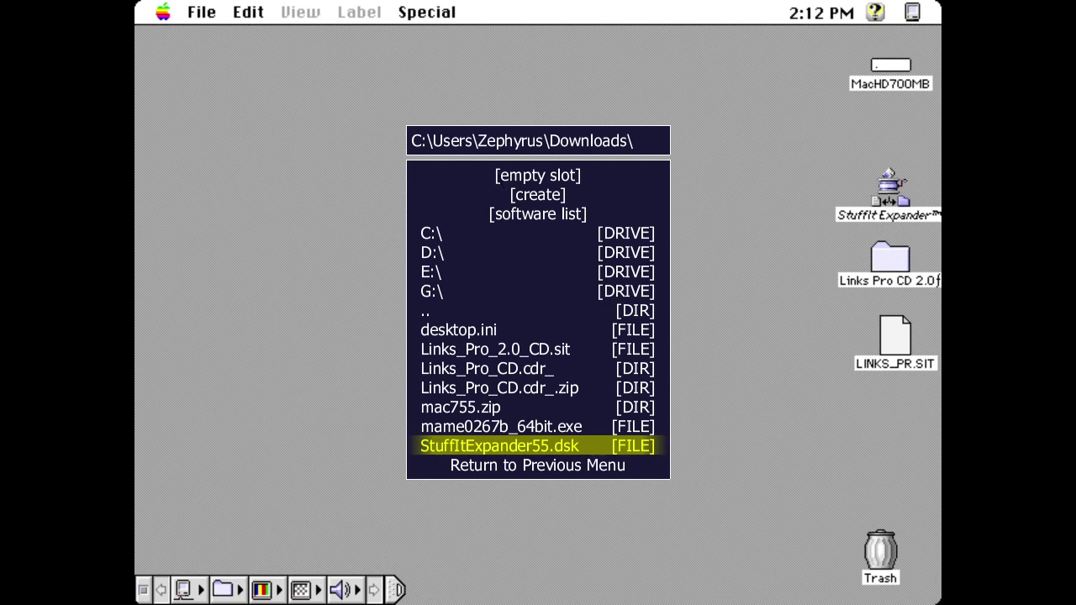
key("Return")
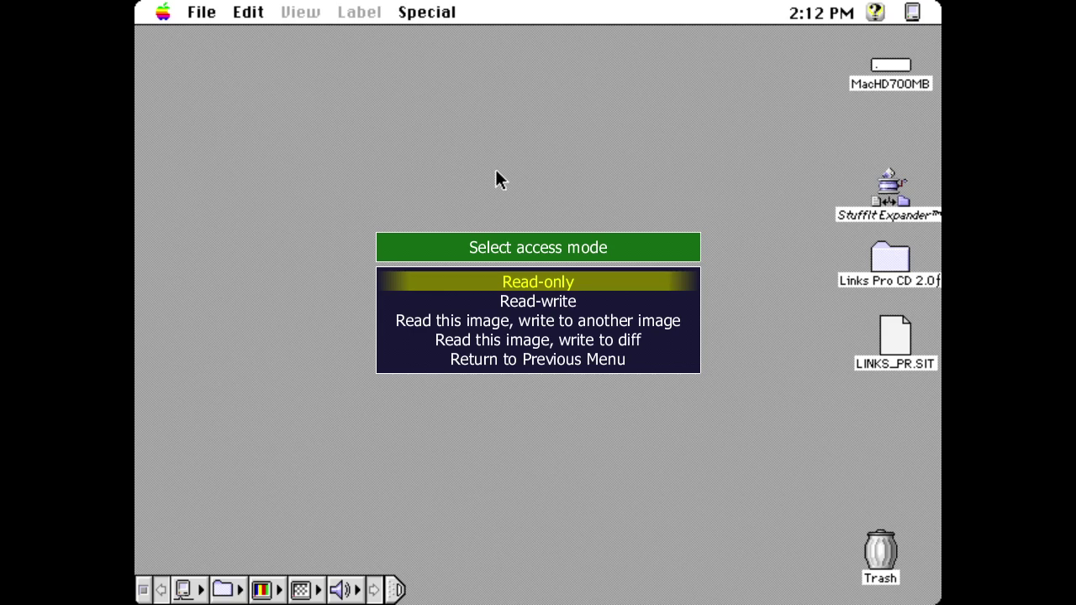
key("Return")
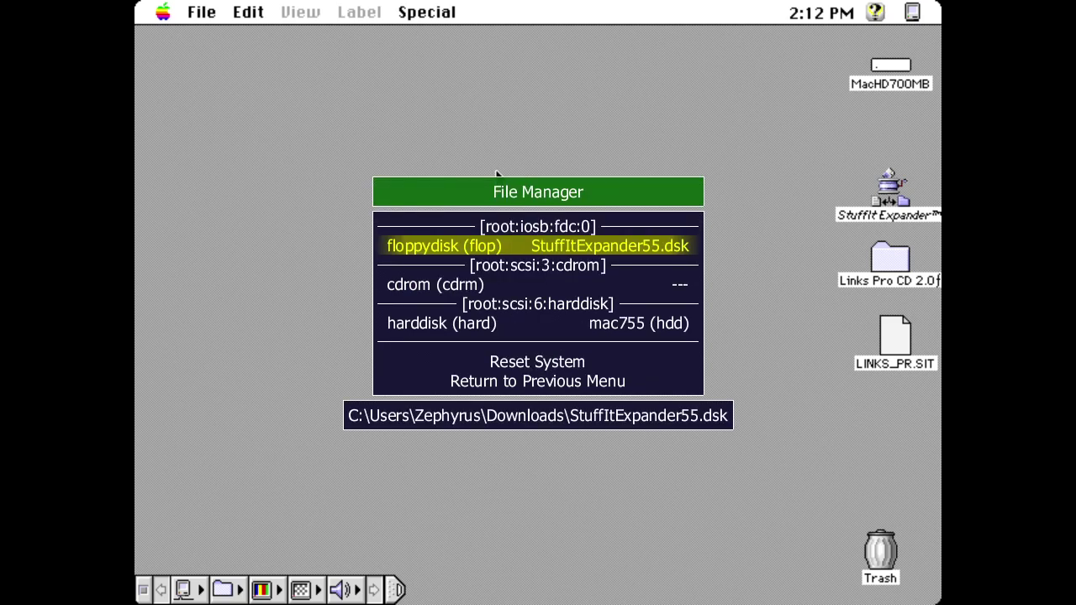
key("Escape")
key("Escape")
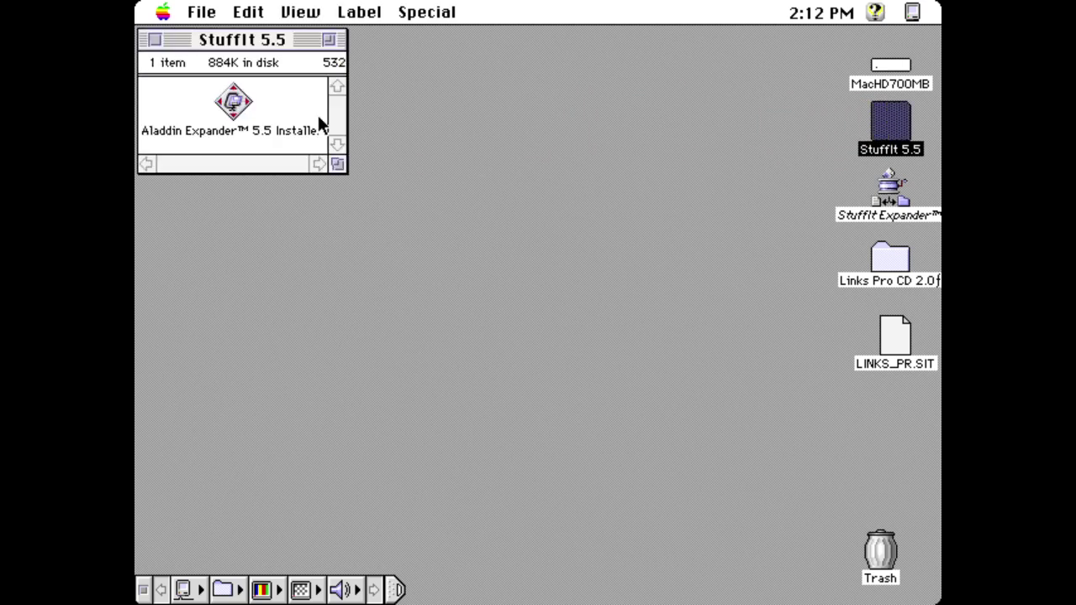
Eject the StuffIt 5.5 floppy by dragging its disk icon to the Trash
left_click(236, 108)
left_click(877, 211)
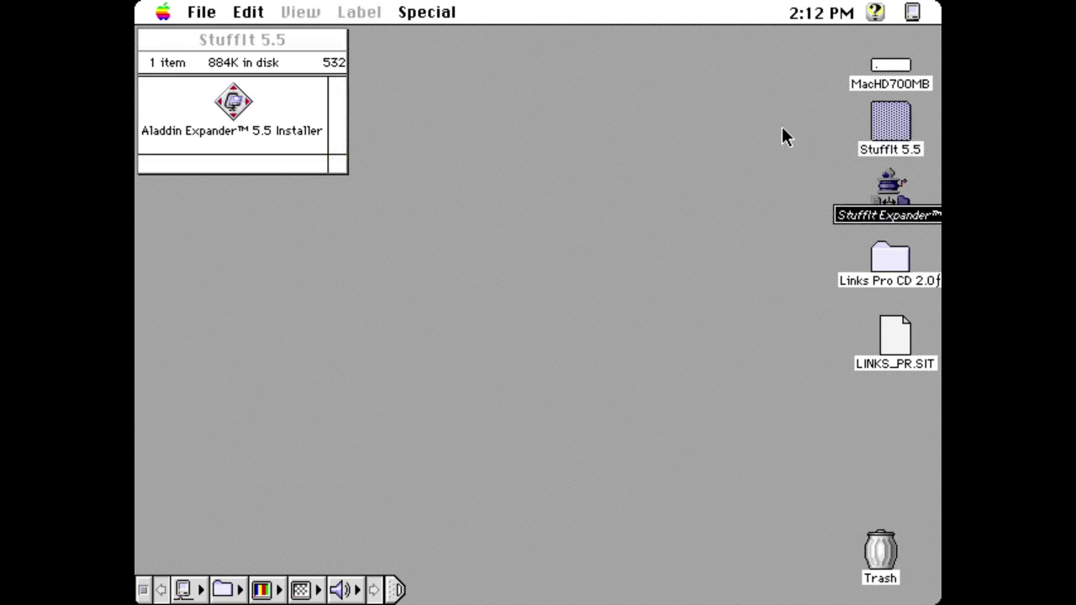
left_click(783, 129)
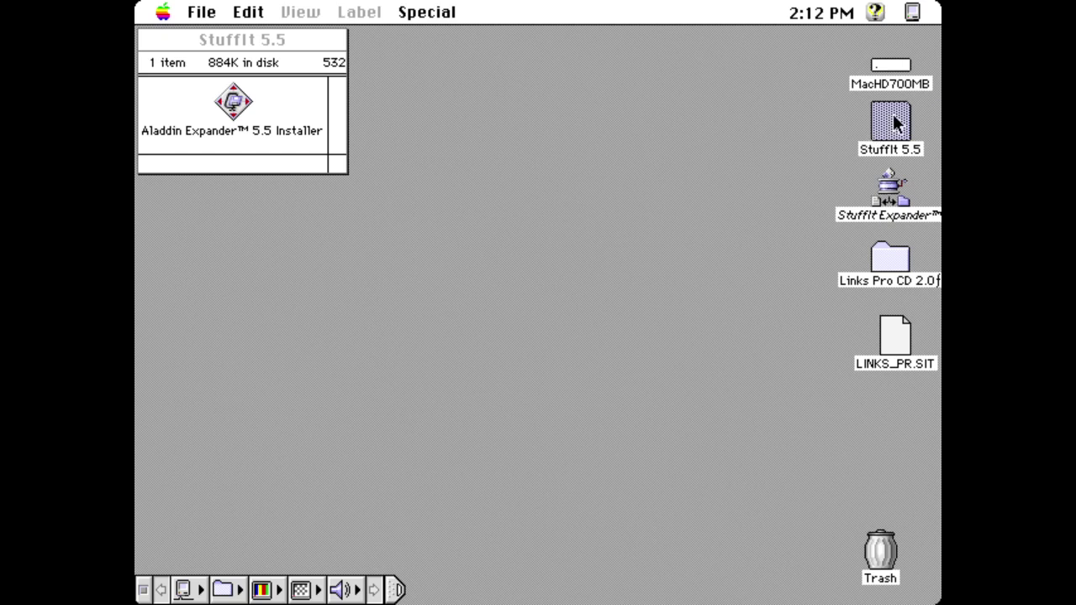
left_click_drag(893, 114, 873, 548)
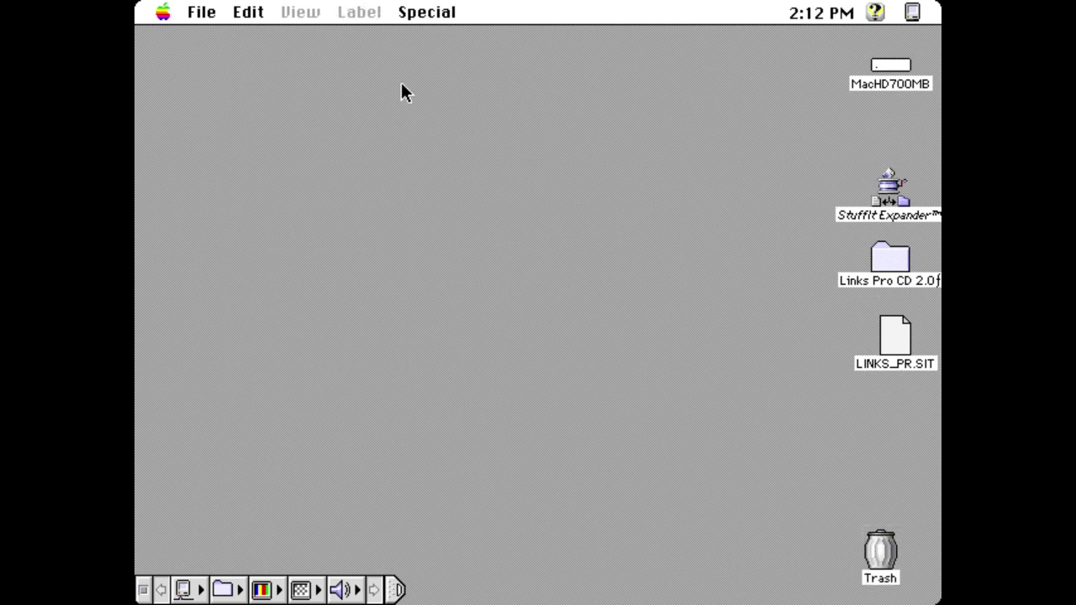
Bring up MAME's File Manager from the emulator menu
key("Tab")
key("Down")
key("Down")
key("Down")
key("Down")
key("Down")
key("Down")
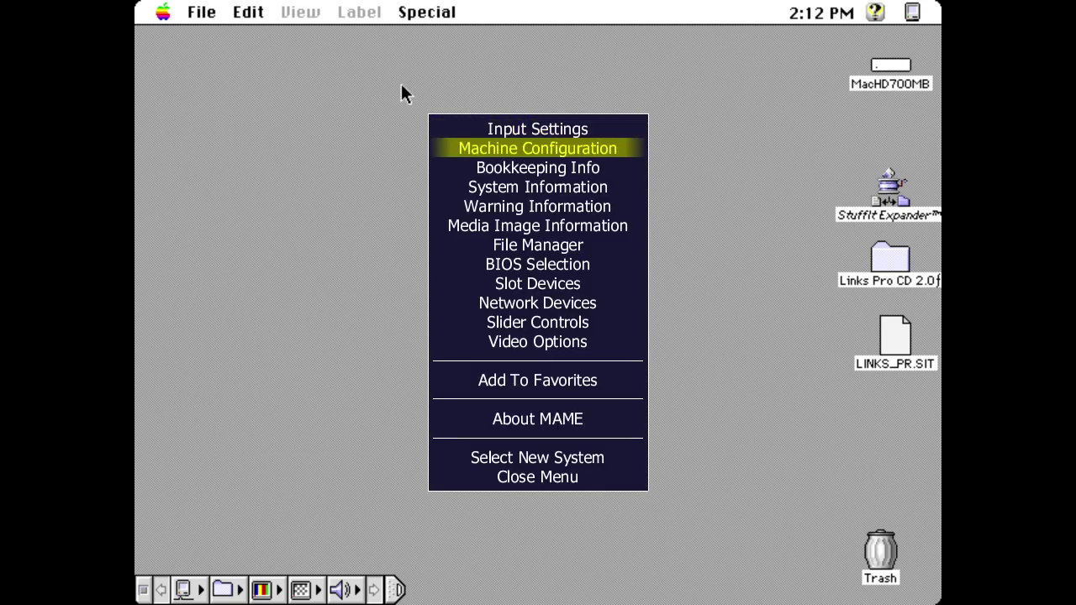
key("Return")
For the cdrom drive, browse up to Downloads and into the Links_Pro_CD.cdr_ folder
key("Down")
key("Down")
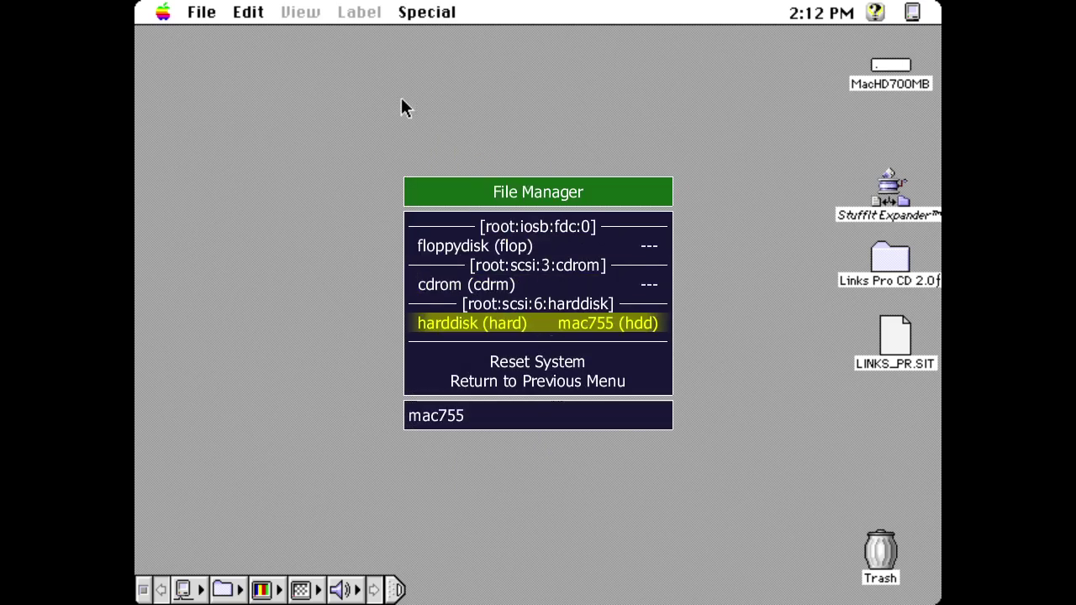
key("Up")
key("Return")
key("Down")
key("Down")
key("Down")
key("Down")
key("Down")
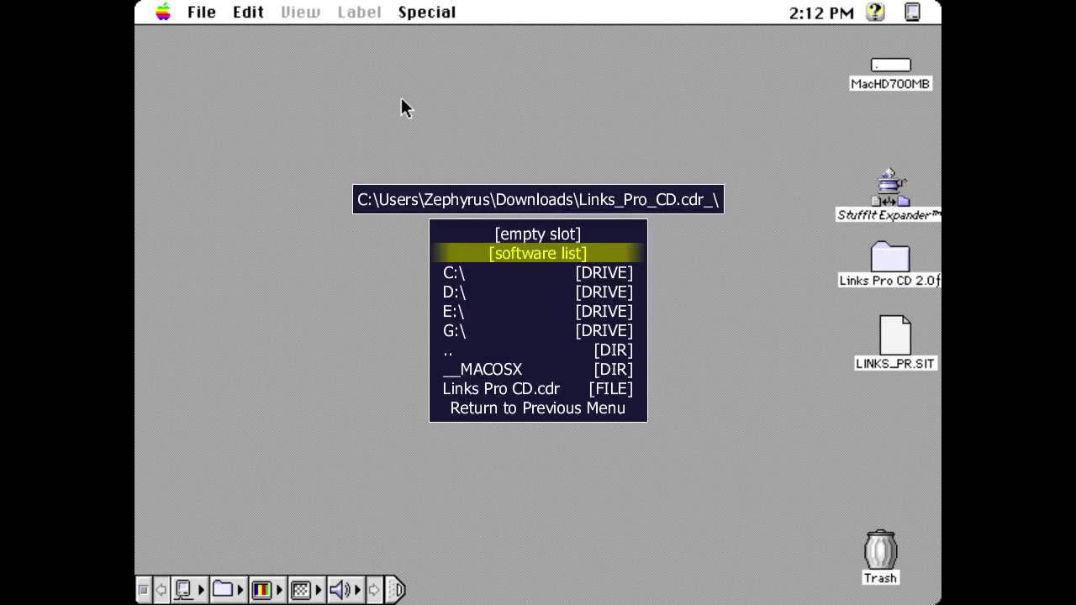
key("Down")
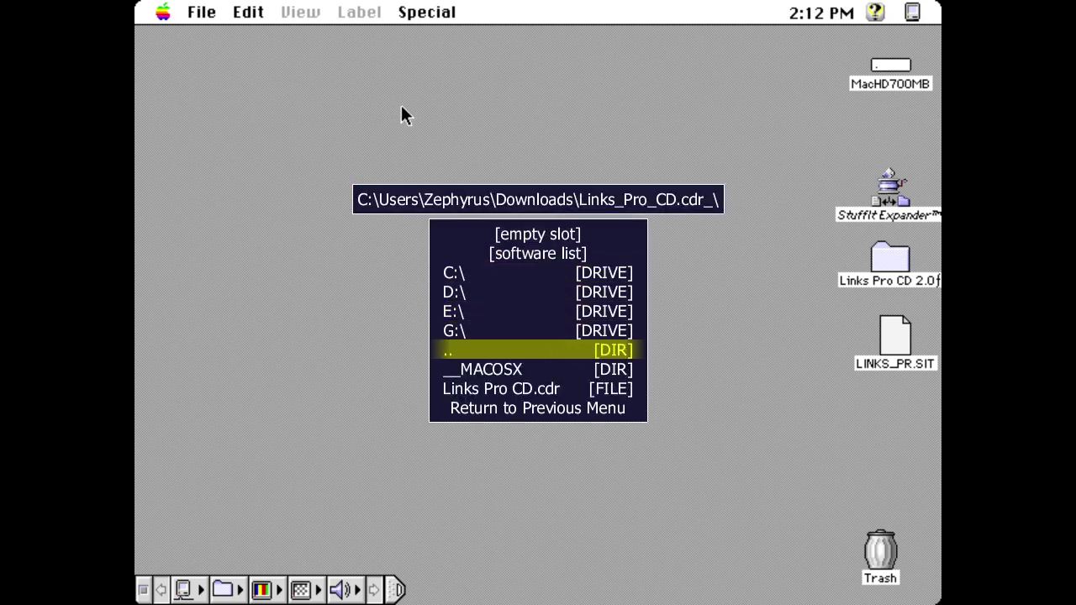
key("Return")
key("Down")
key("Down")
key("Down")
key("Down")
key("Down")
key("Down")
key("Down")
key("Down")
key("Down")
key("Down")
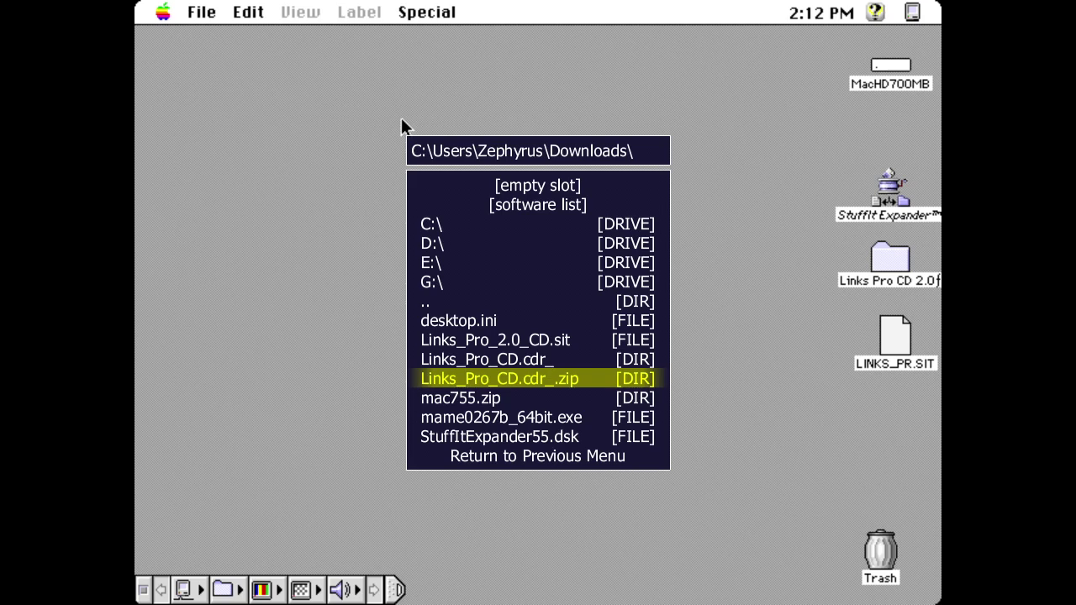
key("Up")
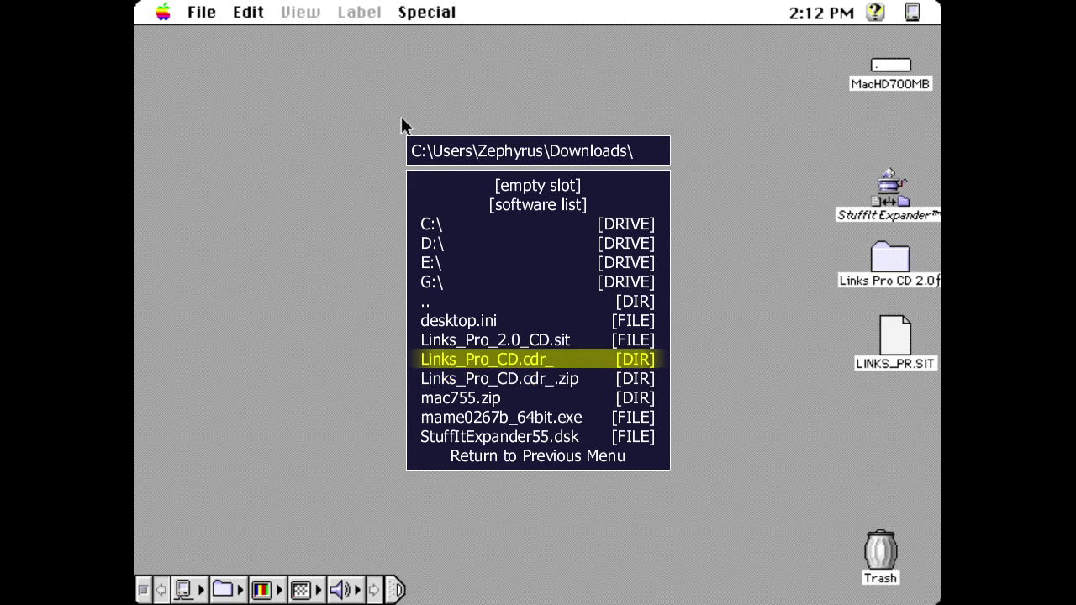
key("Return")
Load Links Pro CD.cdr into the CD-ROM drive and return to the Mac
key("Down")
key("Down")
key("Down")
key("Down")
key("Down")
key("Down")
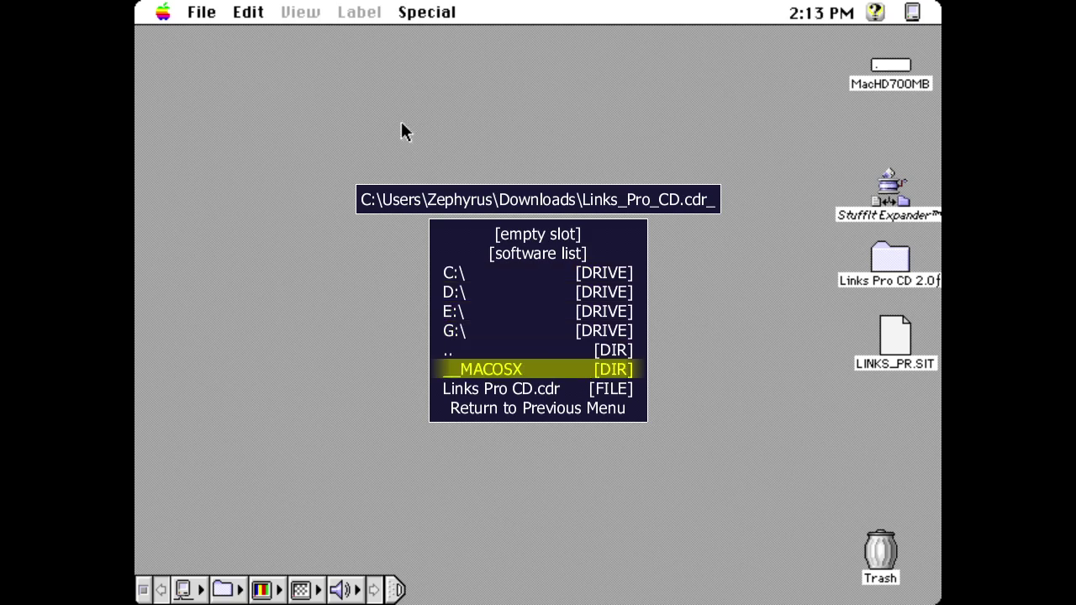
key("Down")
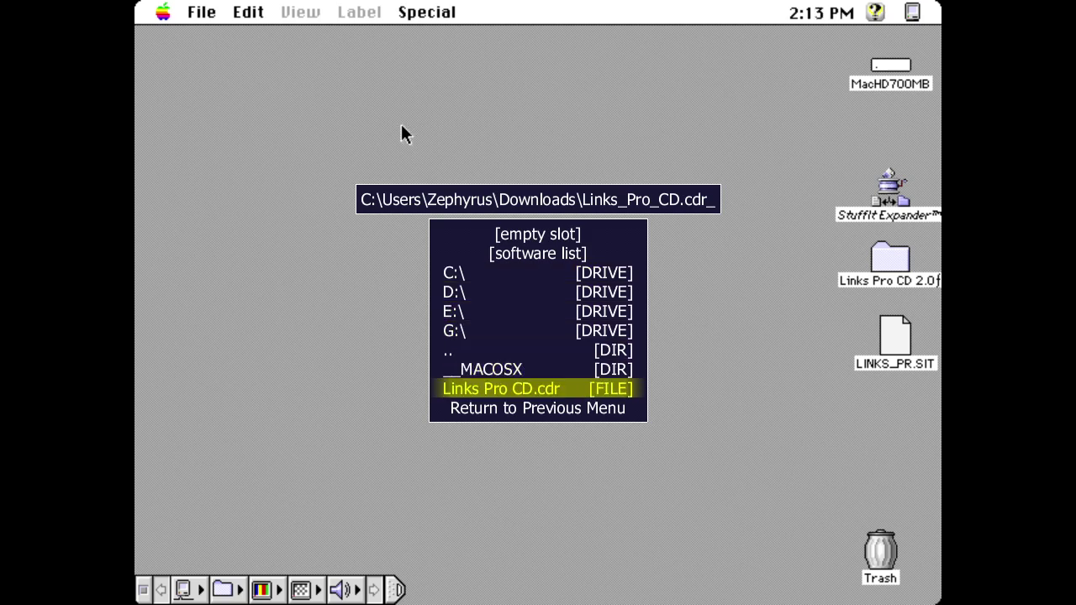
key("Return")
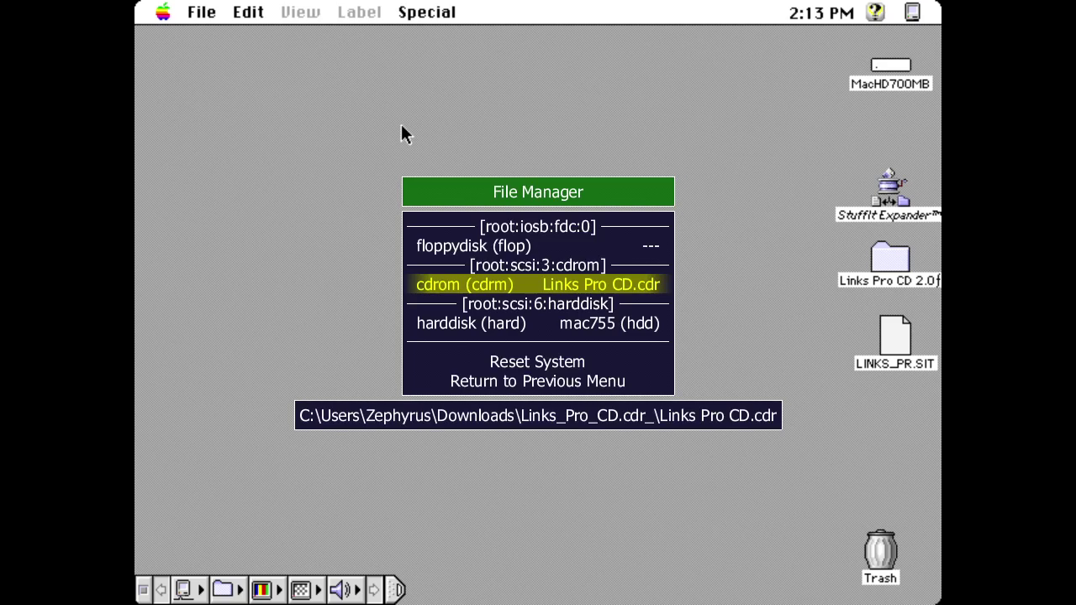
key("Escape")
key("Escape")
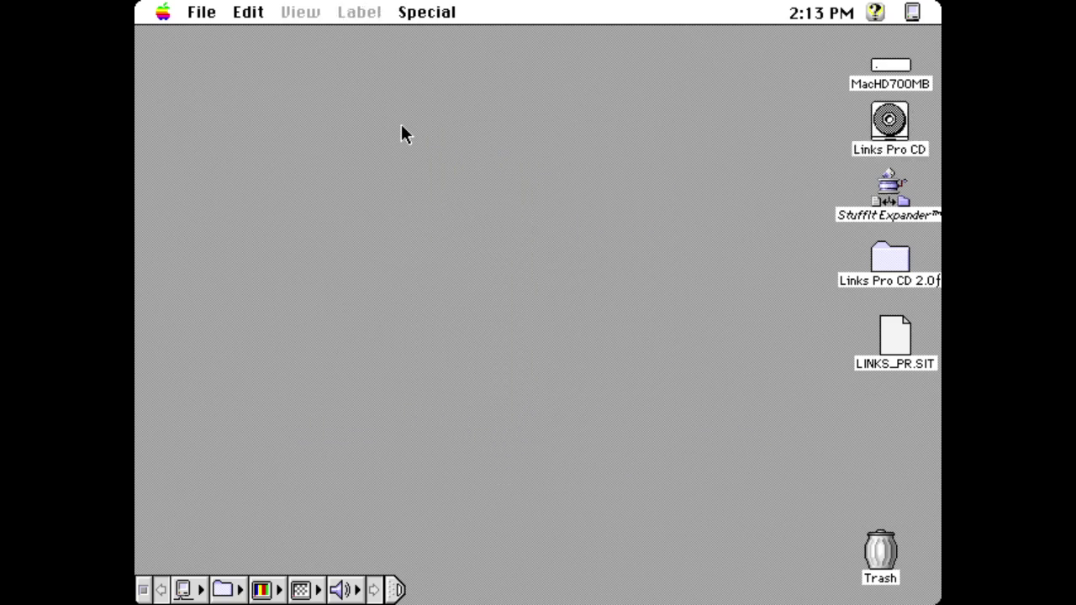
Open Links Pro CD and MacHD700MB, move the MacHD700MB window right, and close the CD window
double_click(891, 131)
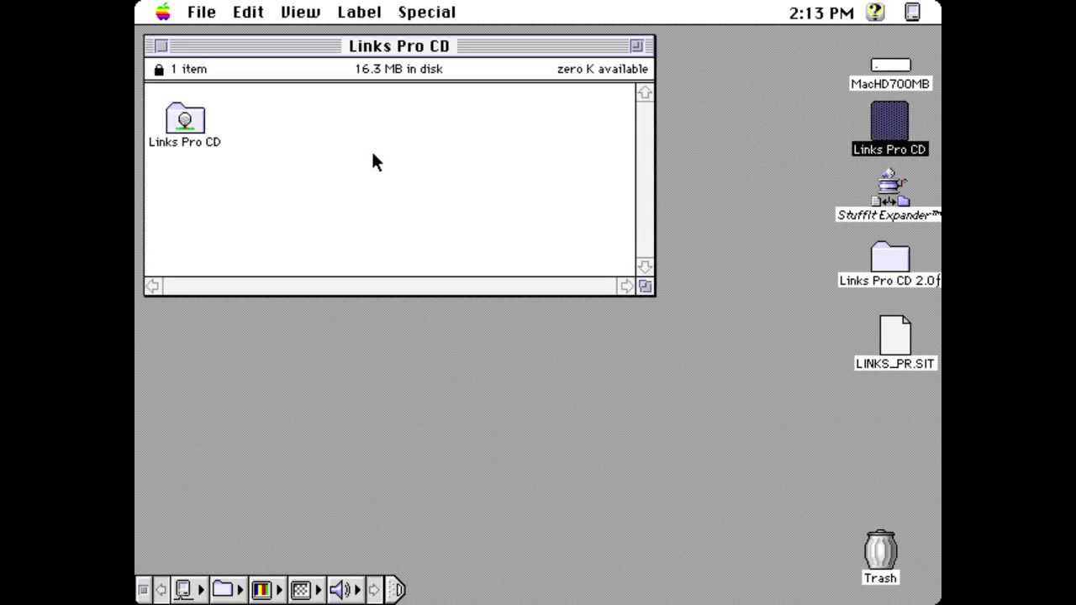
double_click(889, 66)
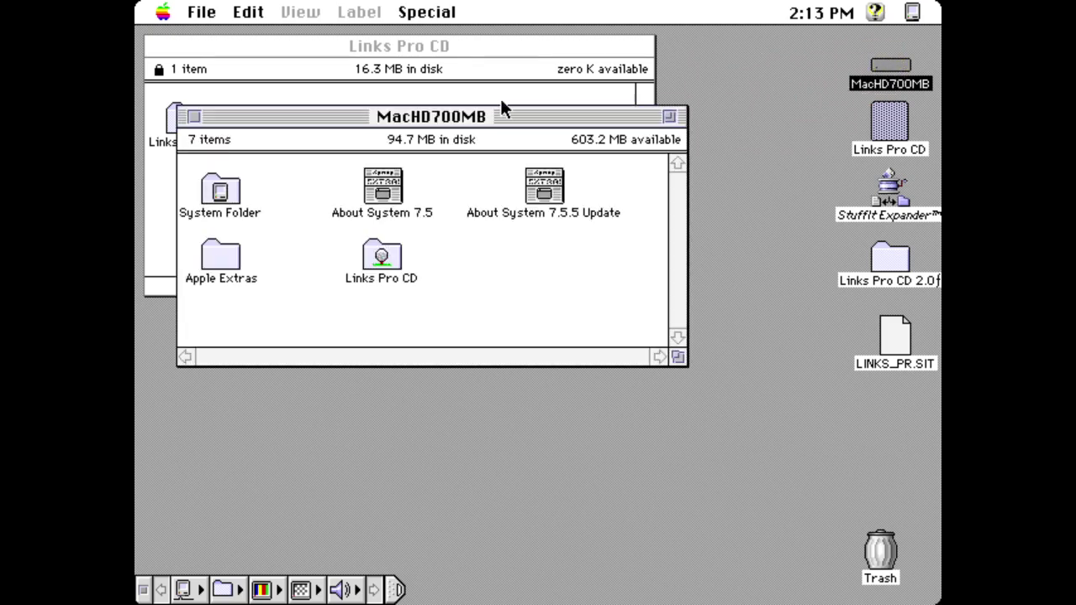
left_click_drag(335, 118, 438, 118)
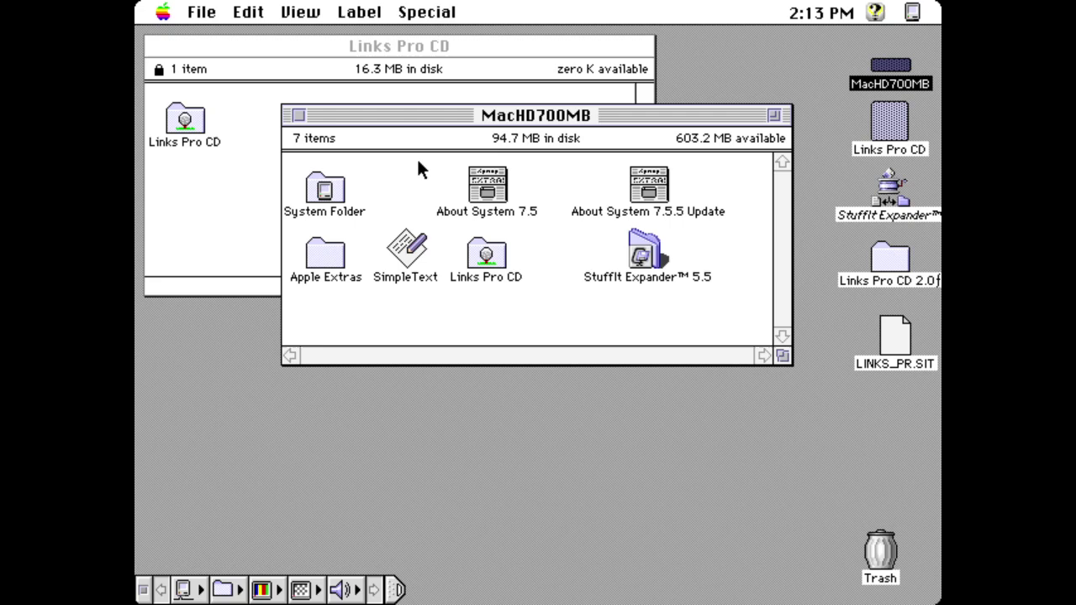
left_click(157, 47)
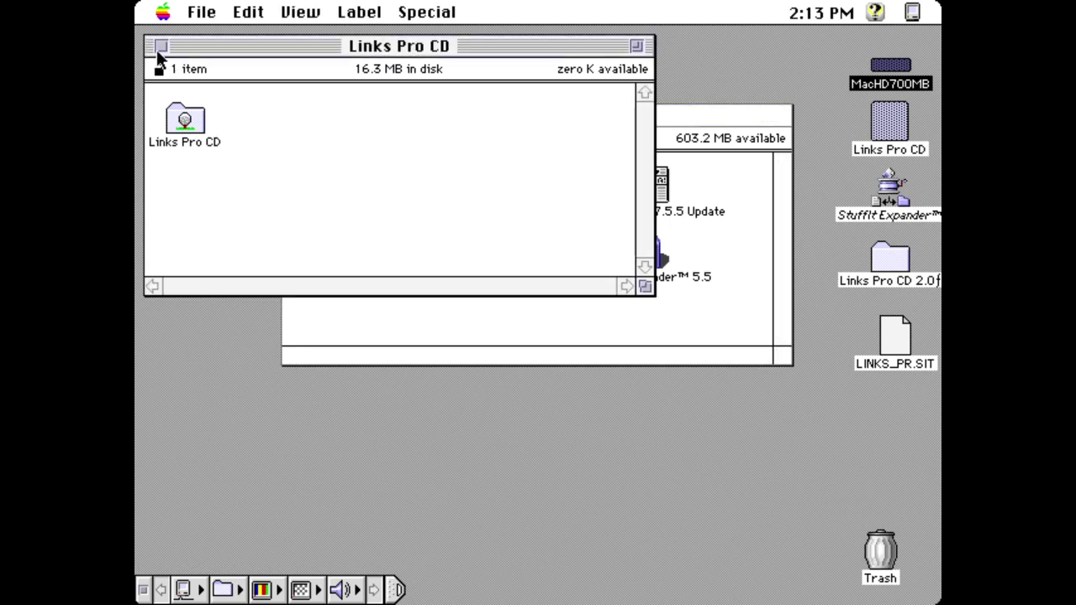
left_click(154, 45)
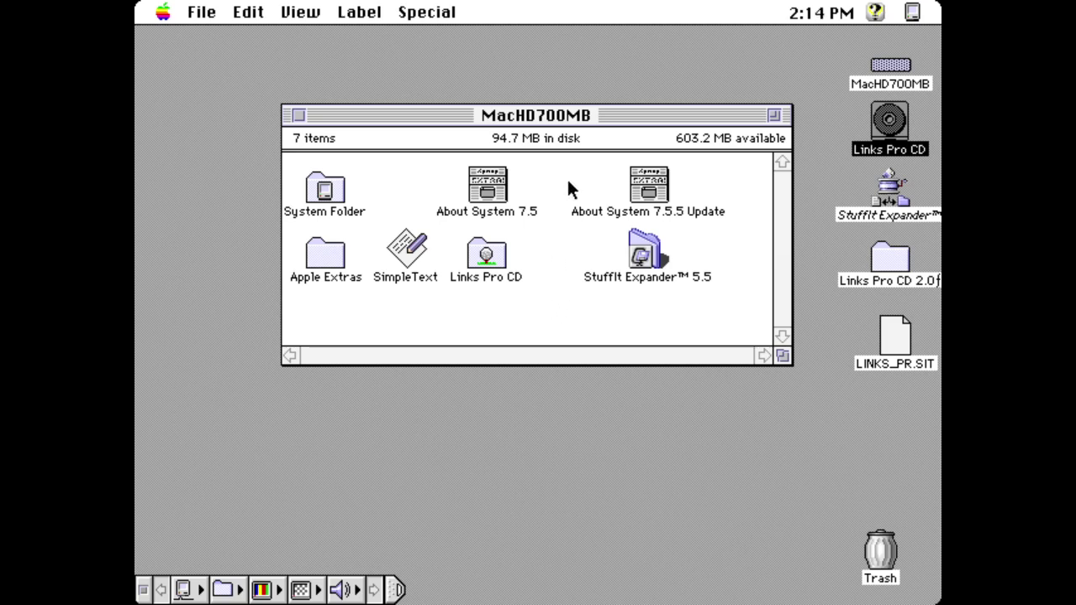
Close MacHD700MB, choose Special > Shut Down, and exit to MAME's system list
left_click(298, 114)
left_click(427, 12)
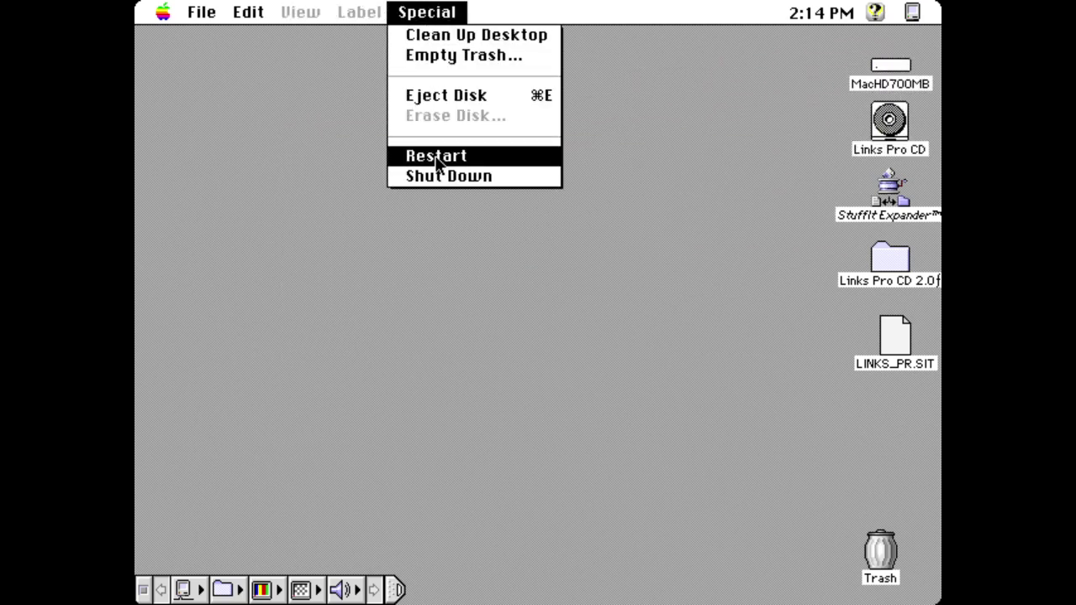
left_click(695, 558)
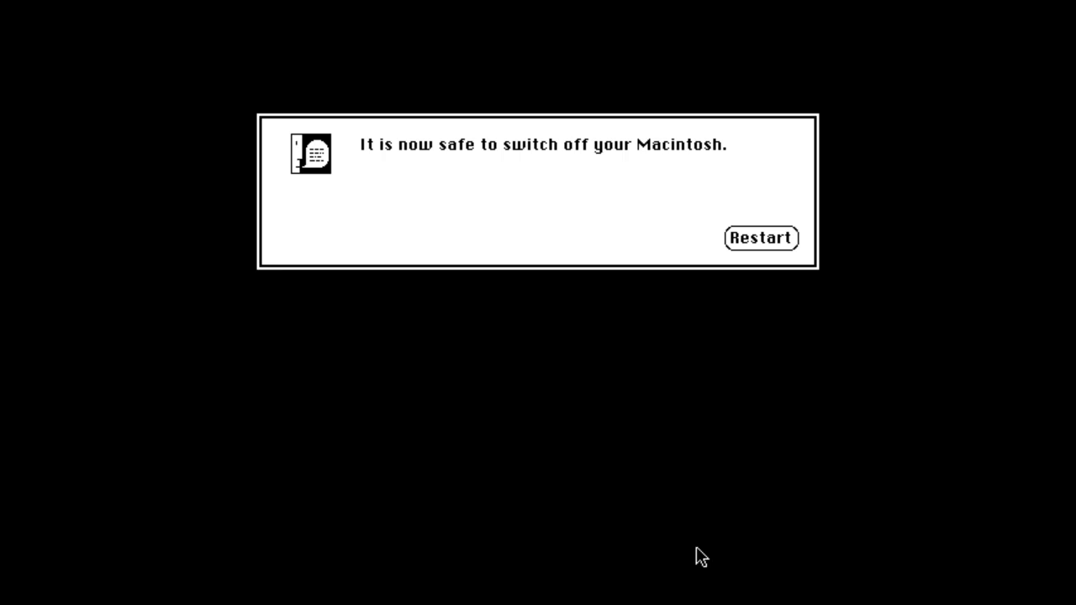
key("Escape")
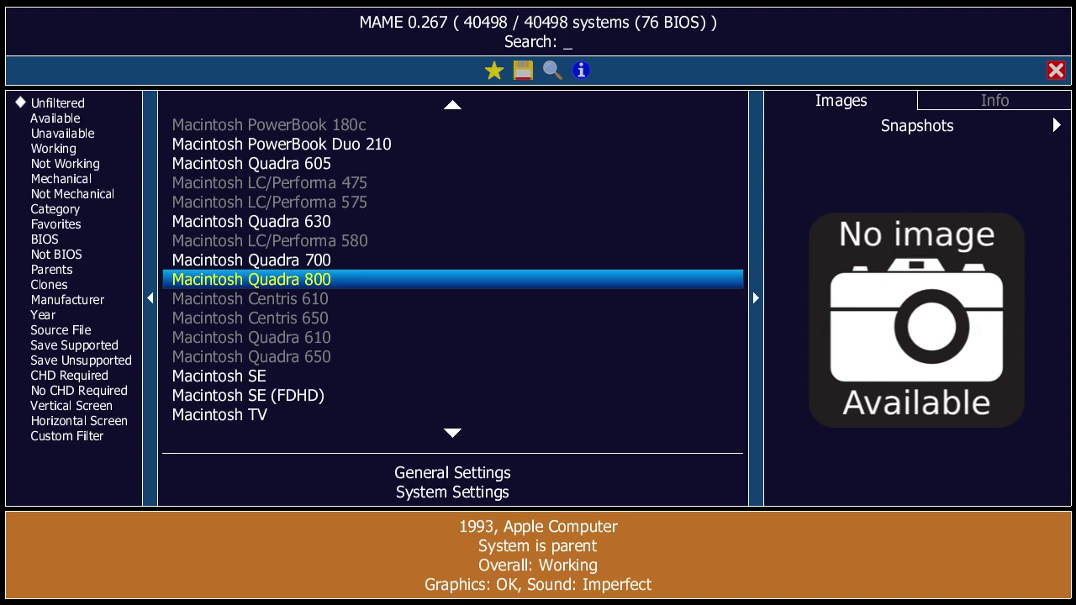
Quit MAME and browse sl > mac_hdd > mac755, then back to mame0267b_64bit
key("Escape")
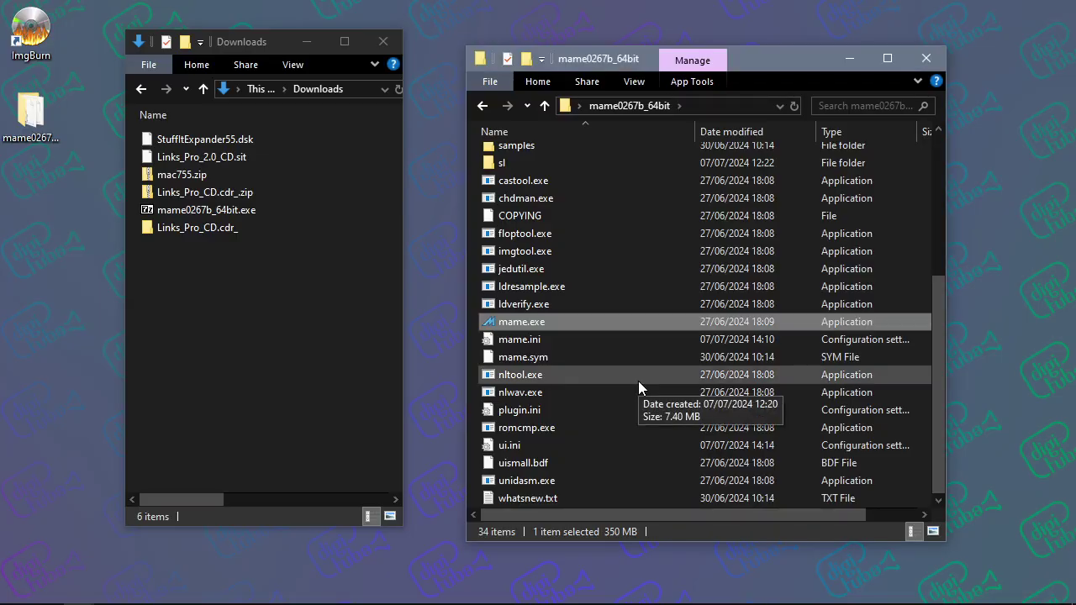
scroll(586, 367, "up", 5)
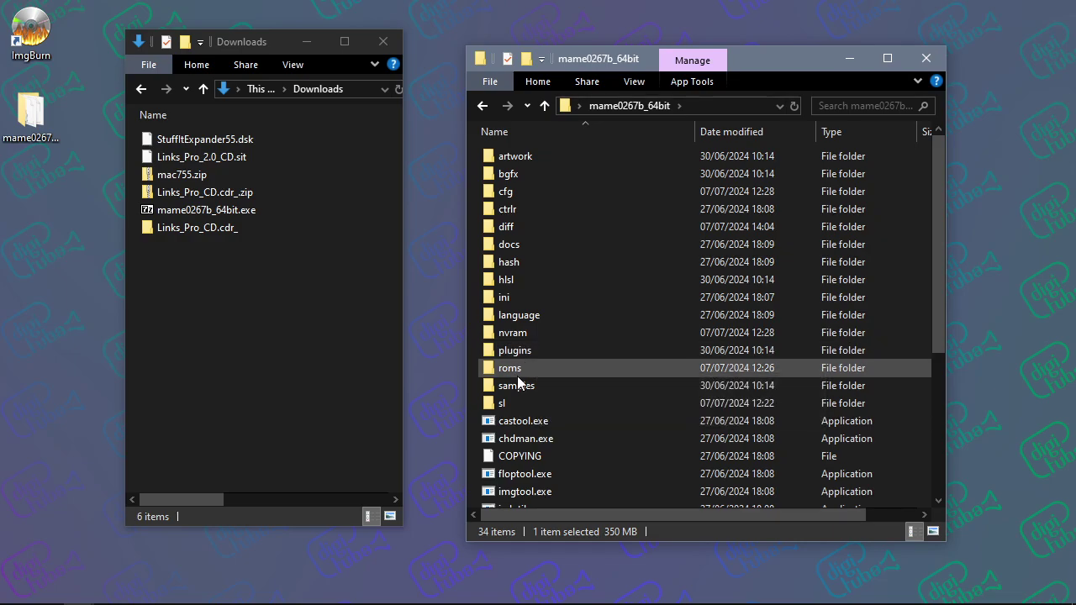
double_click(517, 403)
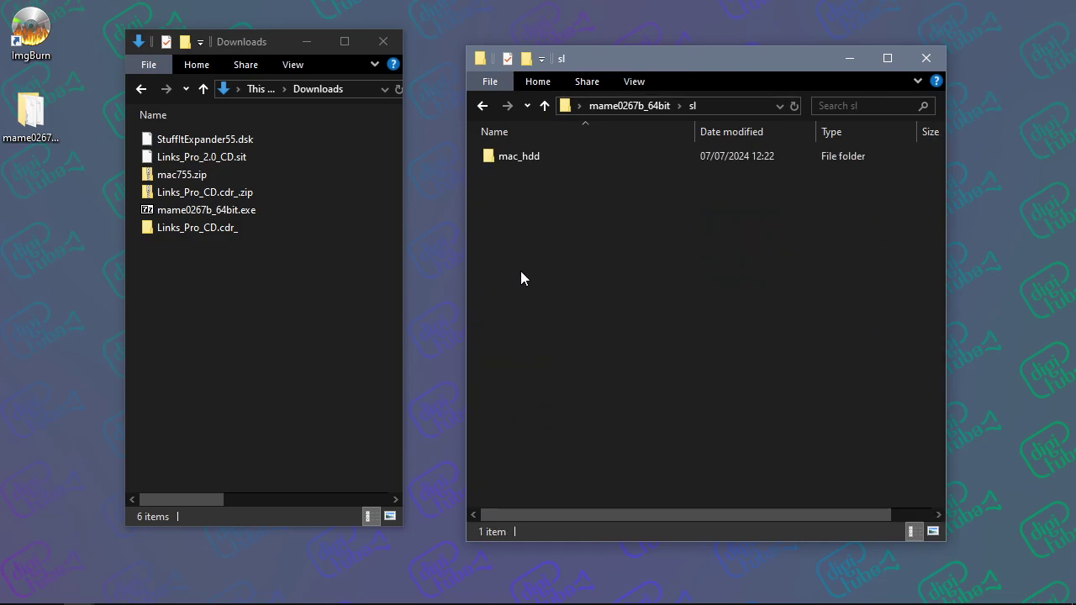
double_click(536, 158)
double_click(536, 158)
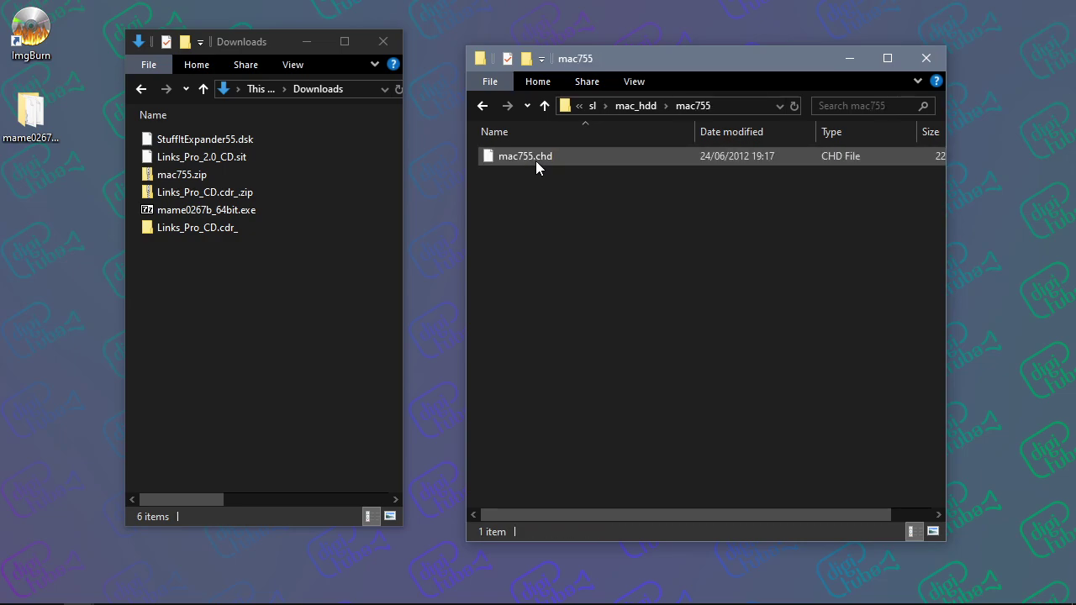
left_click(591, 105)
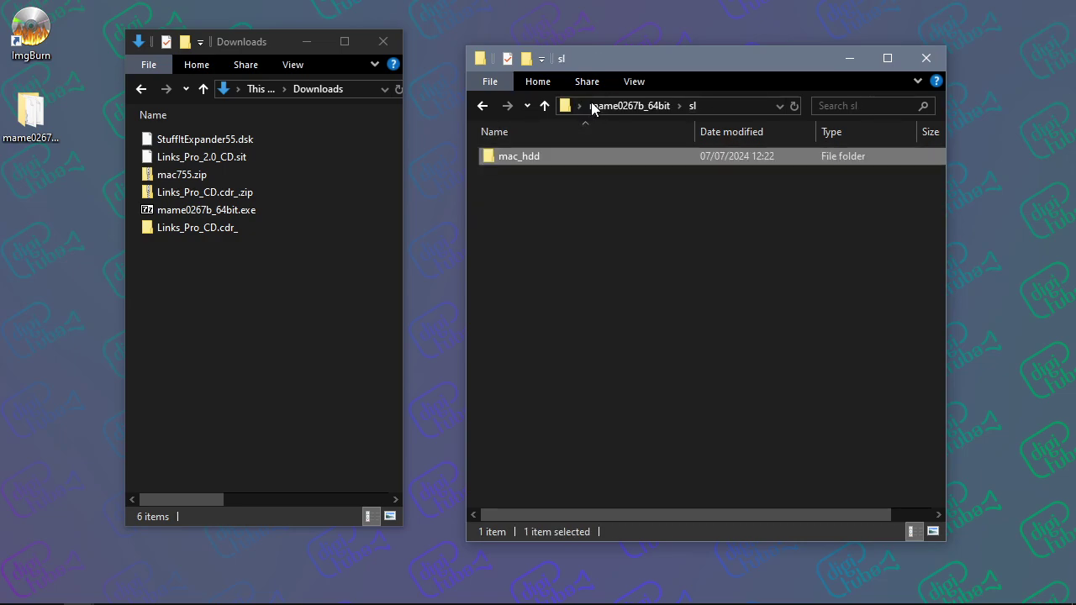
left_click(621, 107)
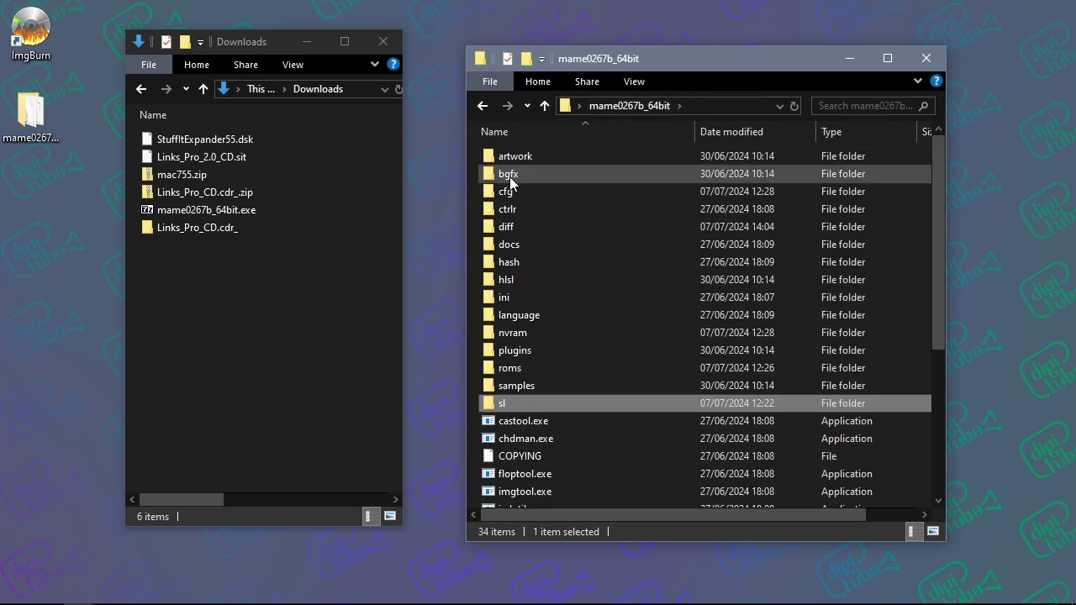
Move mac755.dif from the diff folder onto the desktop
double_click(513, 232)
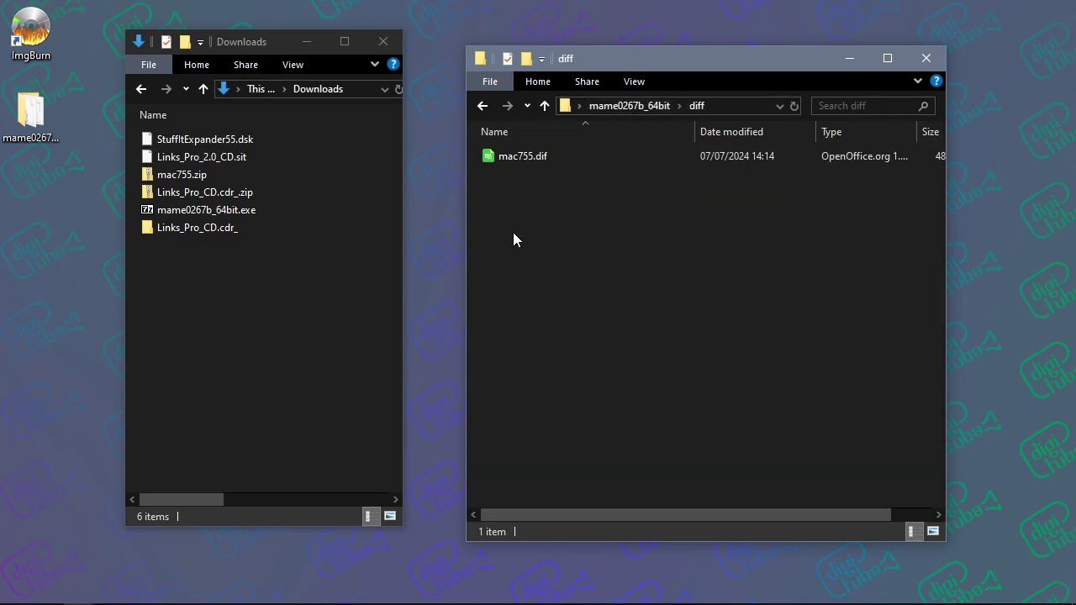
left_click(534, 160)
left_click_drag(689, 511, 585, 337)
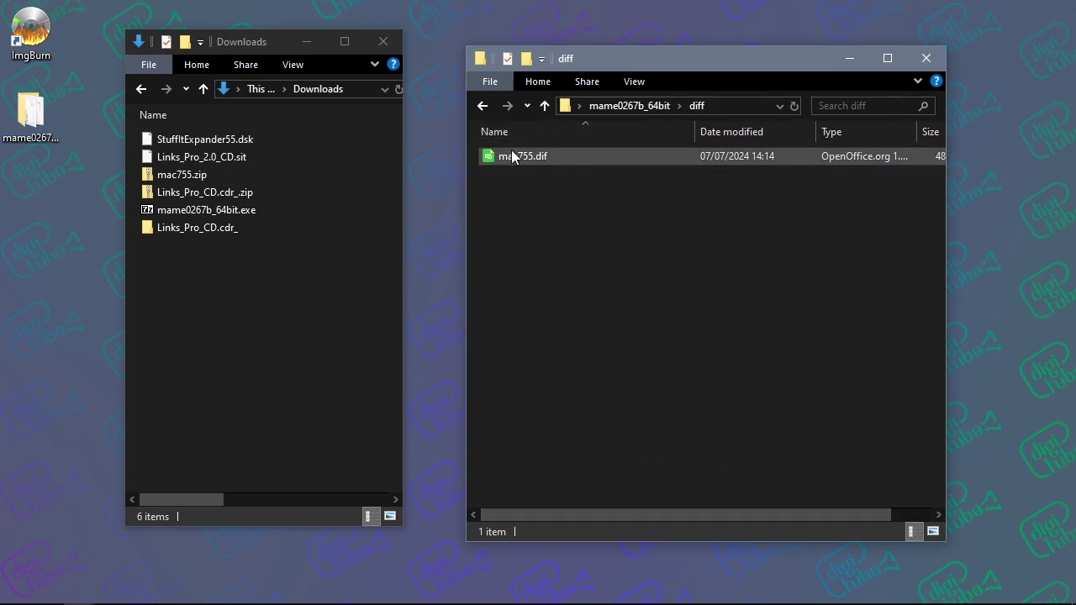
left_click_drag(512, 155, 58, 228)
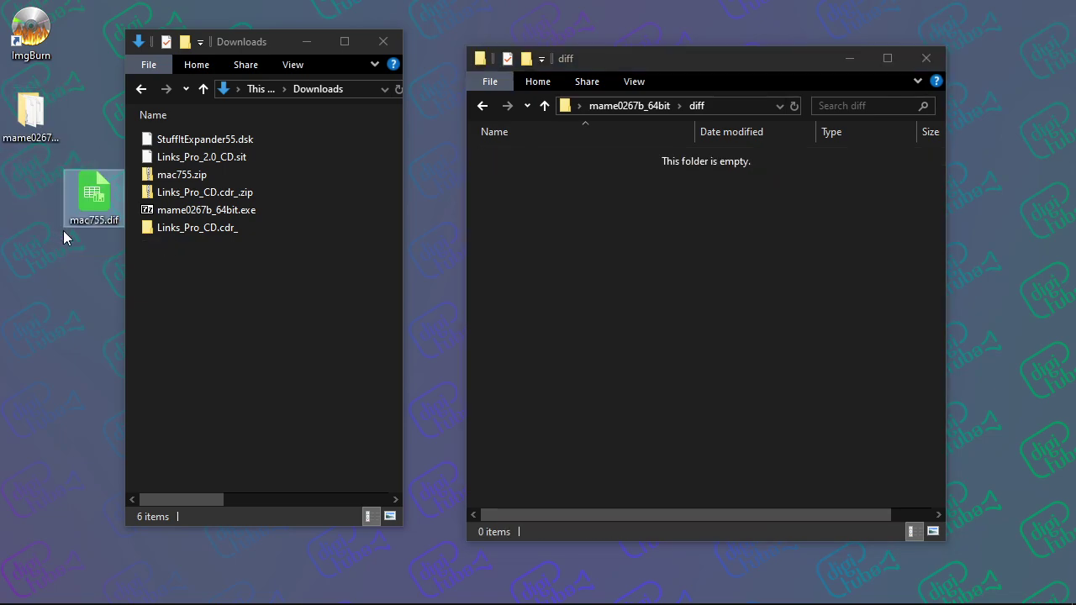
left_click(630, 106)
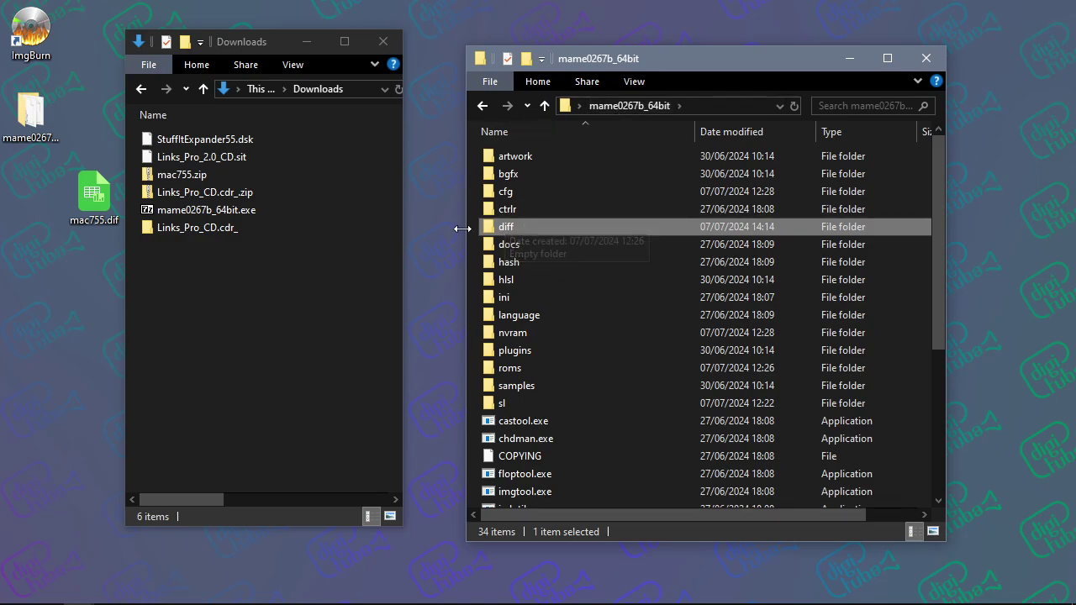
left_click(197, 293)
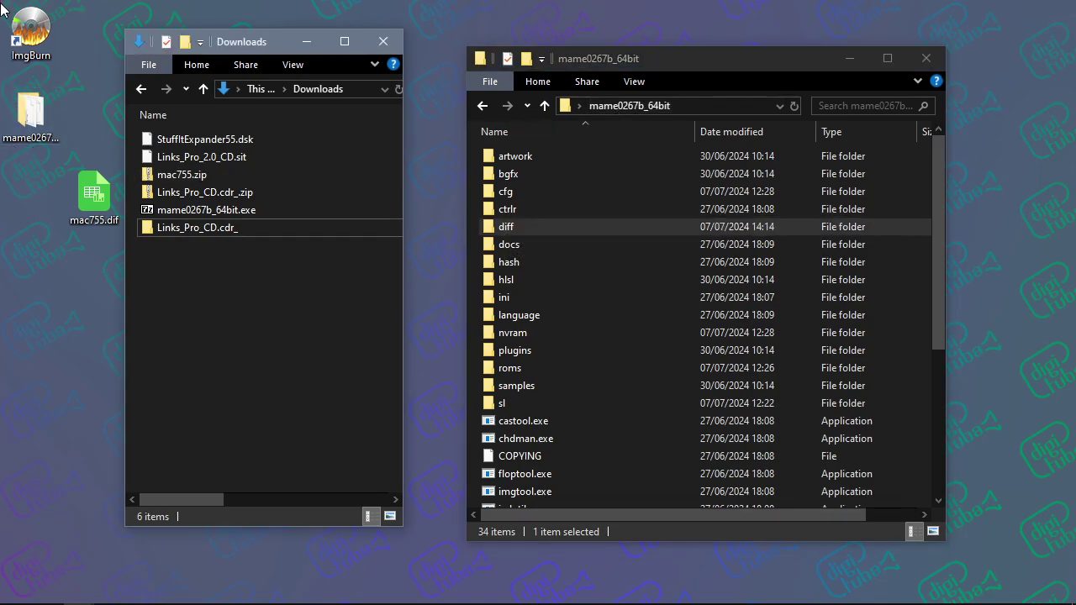
key("alt+Tab")
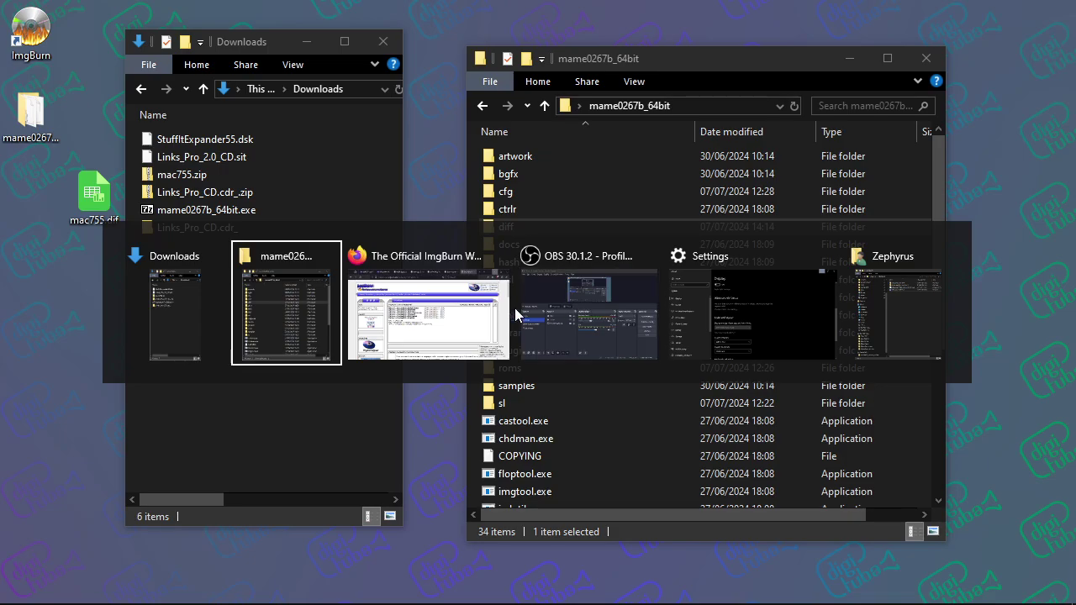
Go to the Macintosh Garden home page in Firefox and search for 'links pro'
left_click(436, 314)
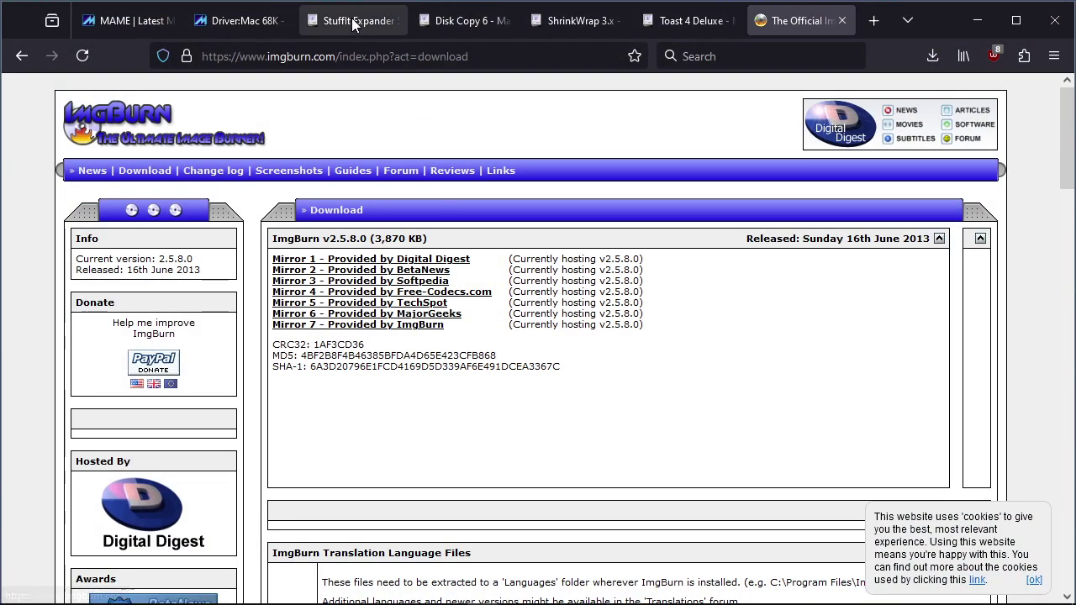
left_click(445, 28)
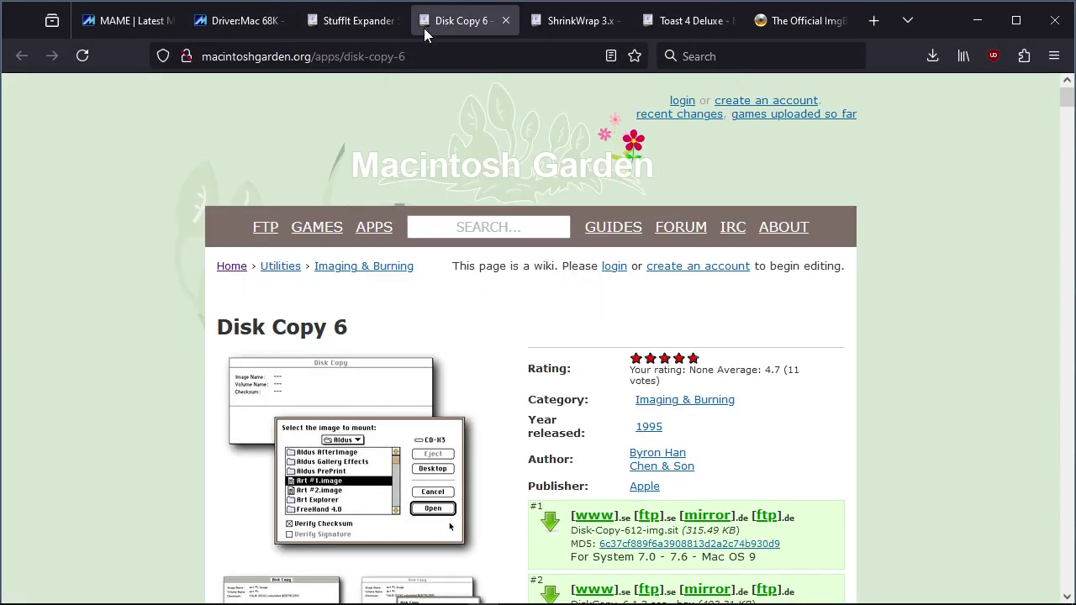
left_click(337, 22)
scroll(494, 288, "up", 5)
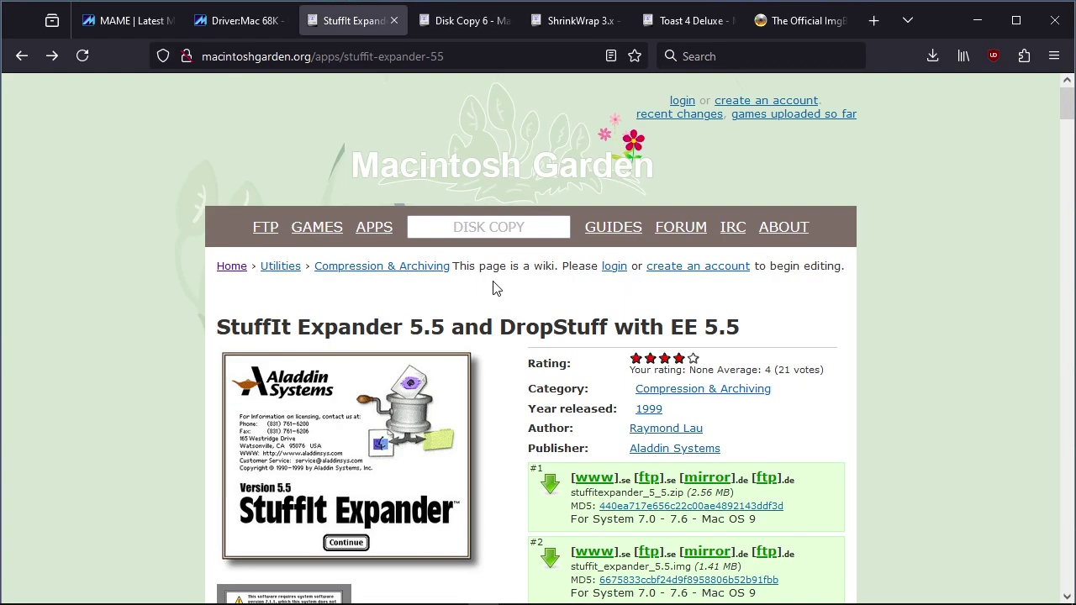
left_click(493, 167)
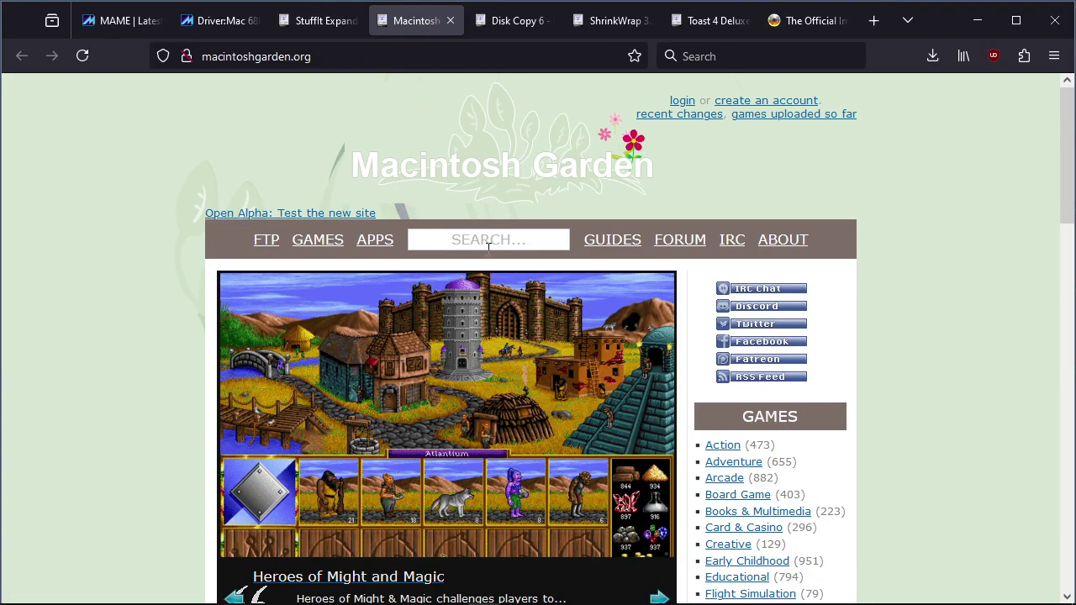
left_click(488, 243)
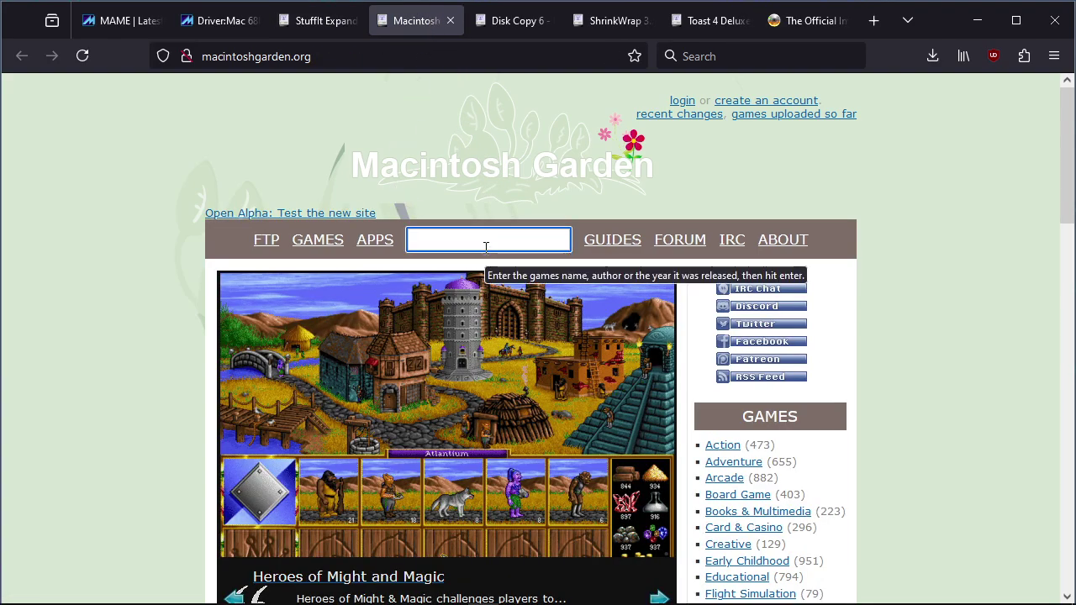
type("links pro")
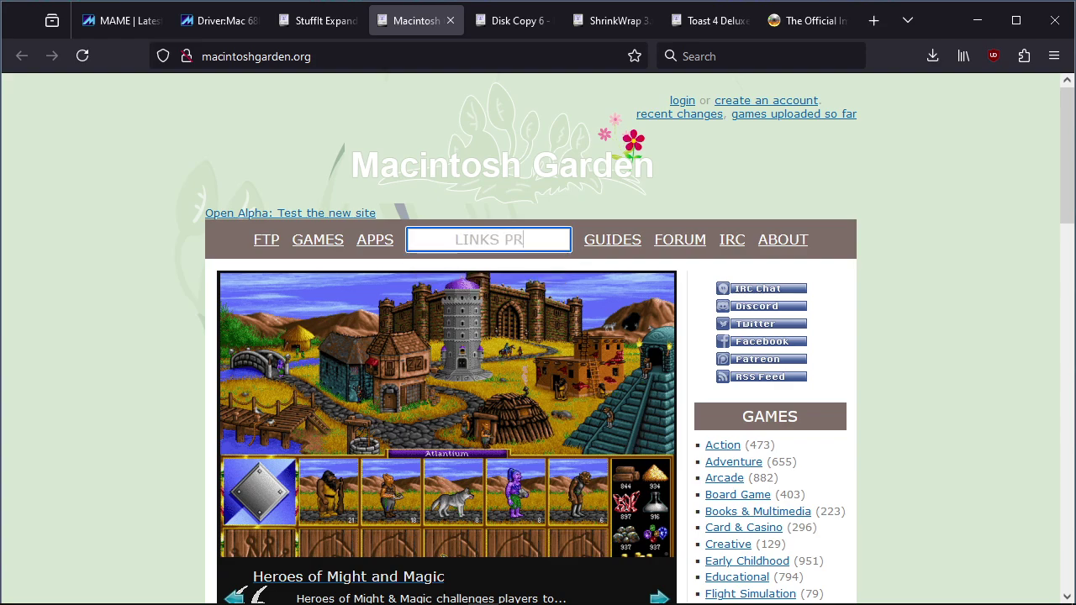
key("Return")
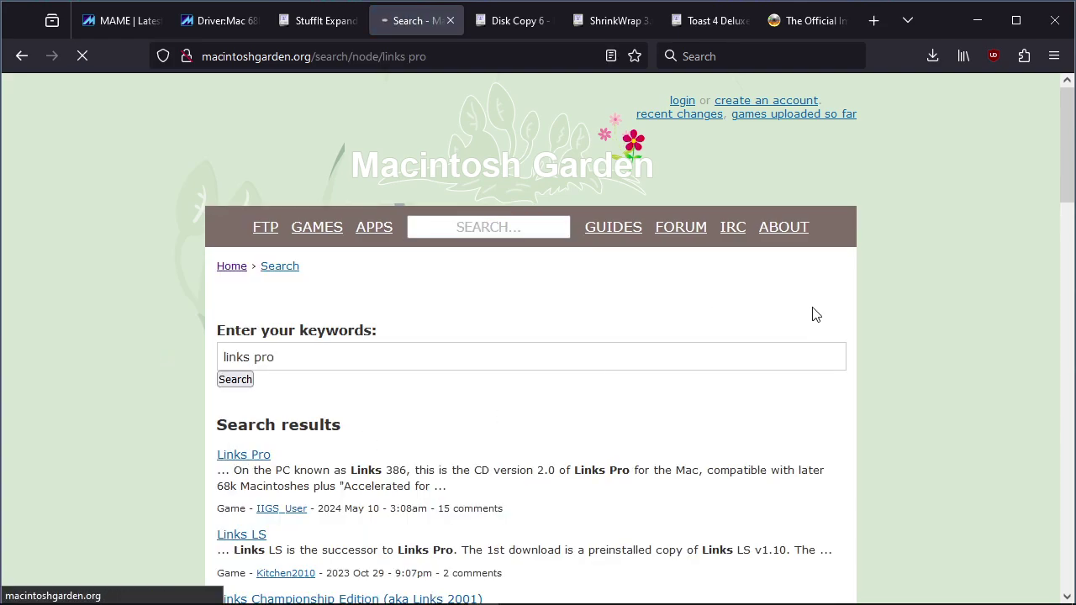
Open the Links Pro result and examine the Links_Pro_CD.cdr_.zip download's file name
scroll(852, 410, "down", 4)
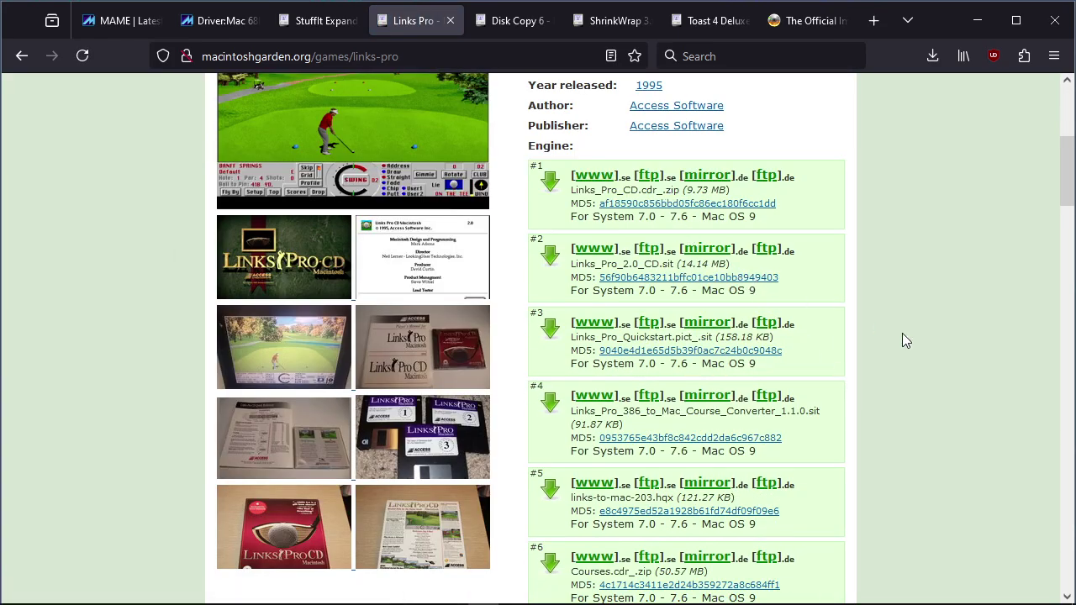
scroll(332, 433, "down", 11)
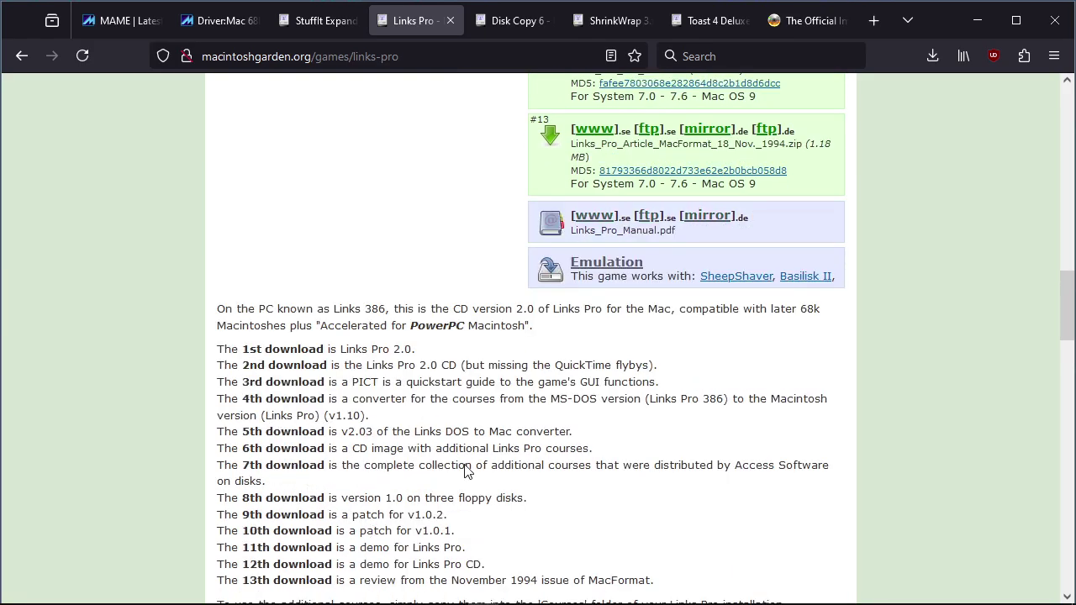
scroll(888, 349, "up", 12)
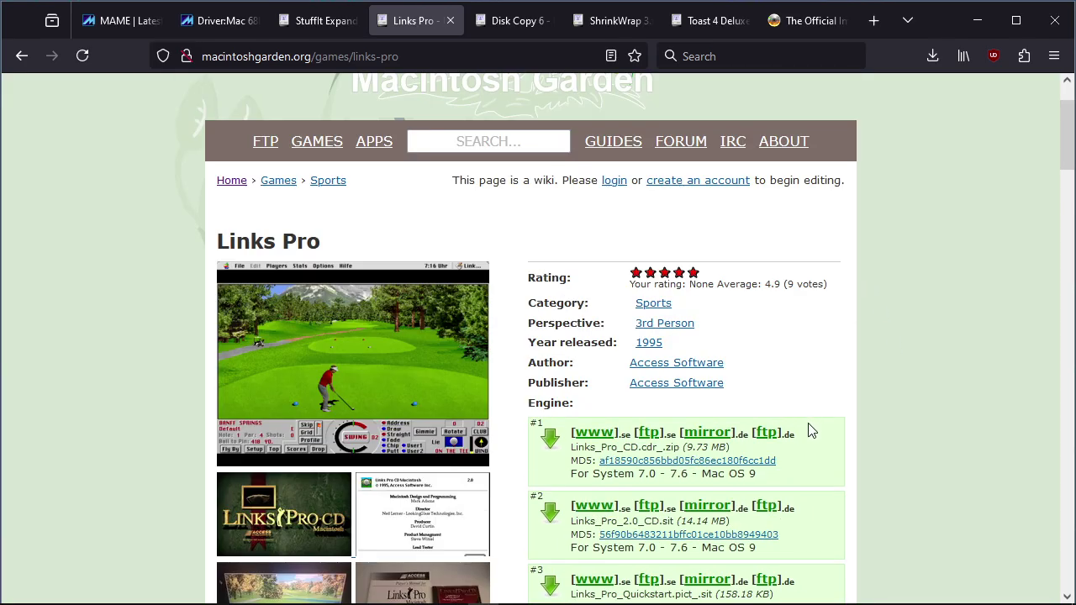
scroll(811, 431, "down", 1)
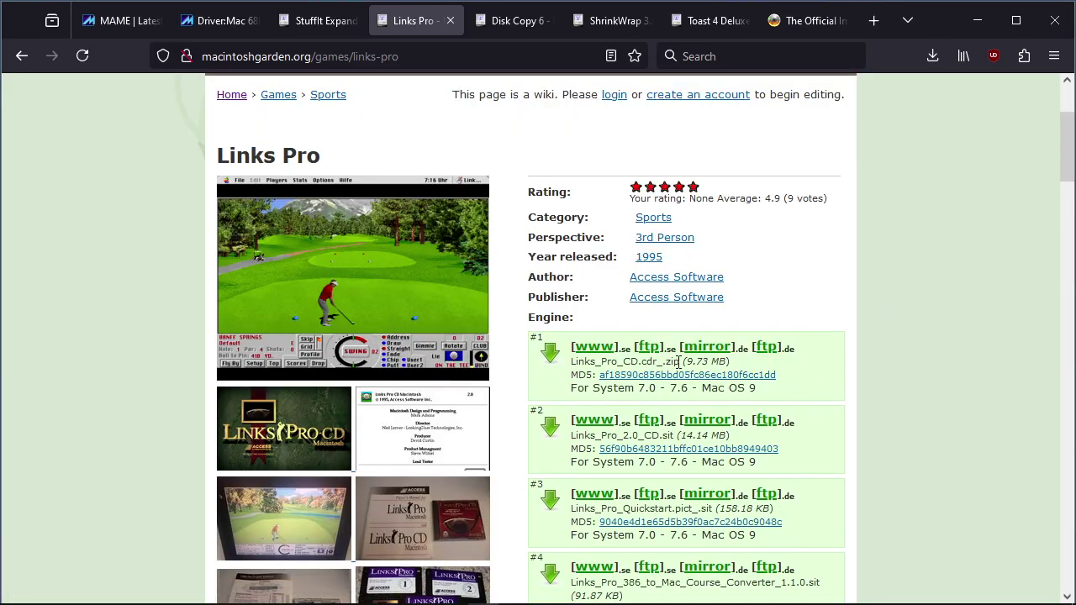
left_click_drag(678, 361, 667, 362)
mouse_move(655, 361)
left_mouse_down()
mouse_move(625, 360)
mouse_move(649, 362)
left_mouse_up()
left_click(949, 363)
Scroll down to review the Links_Pro_2.0_CD.sit download and its description
scroll(945, 363, "down", 1)
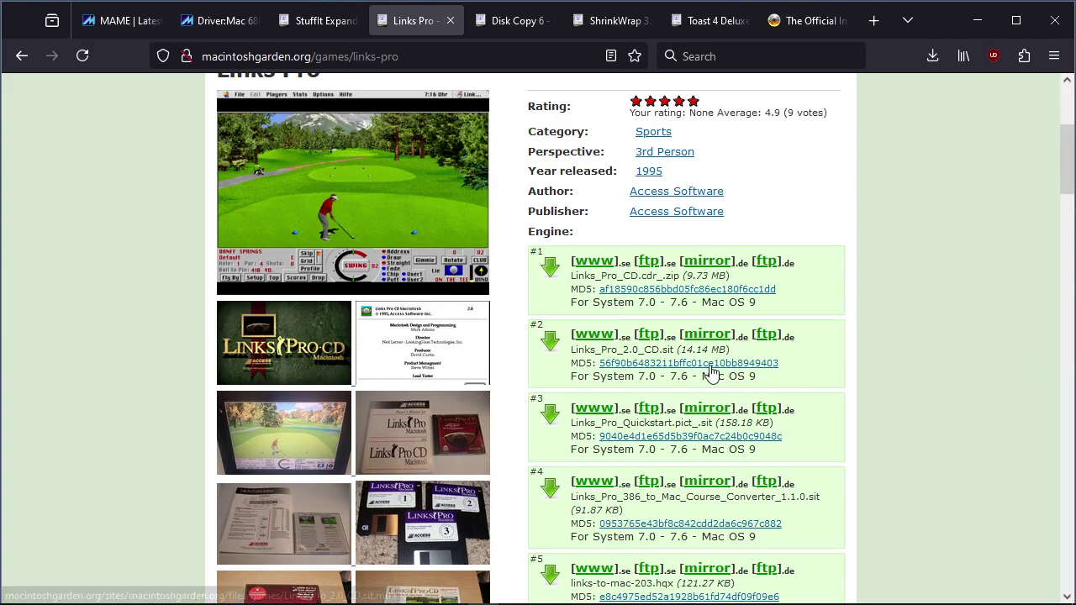
scroll(139, 444, "down", 10)
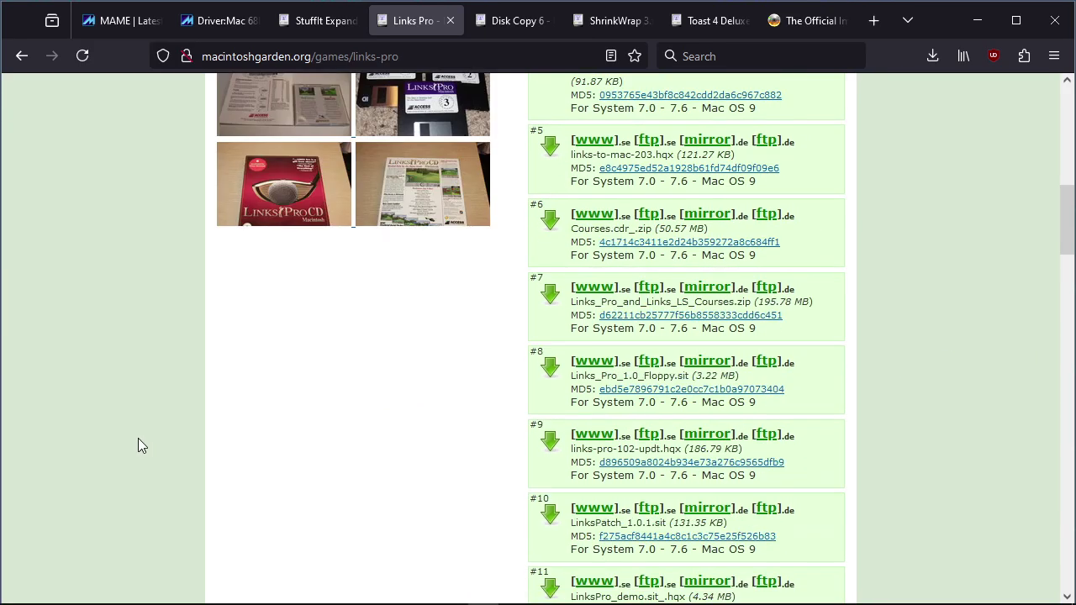
left_click_drag(215, 451, 551, 447)
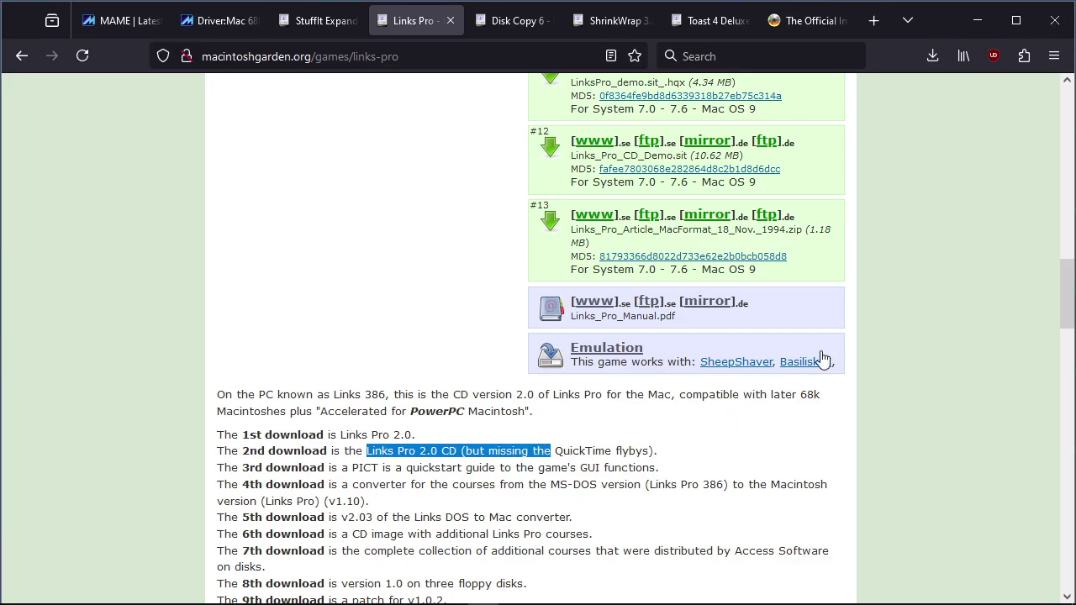
scroll(923, 262, "up", 10)
scroll(925, 264, "down", 1)
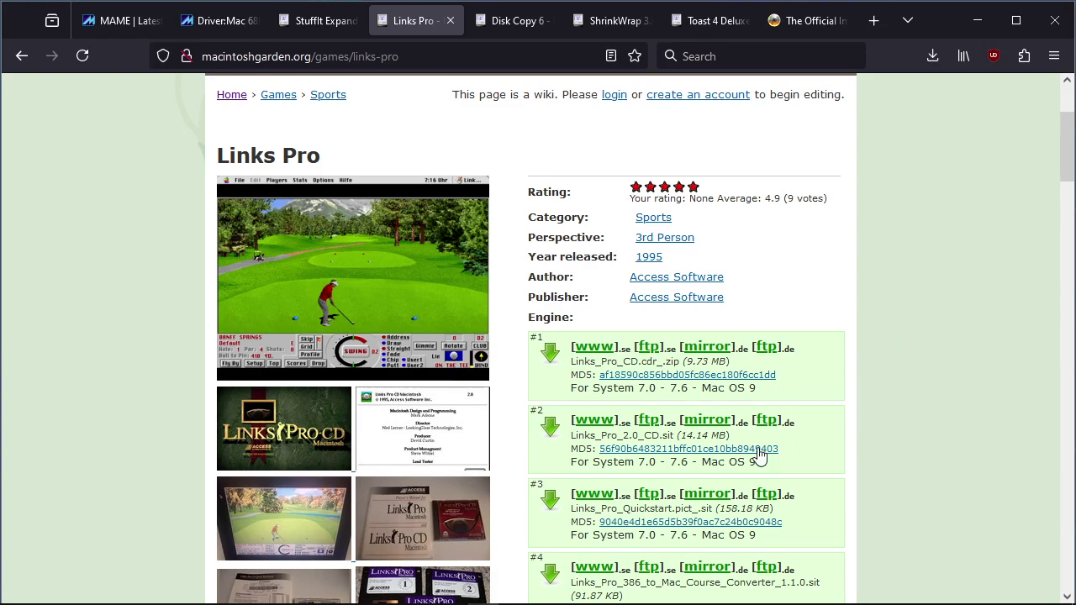